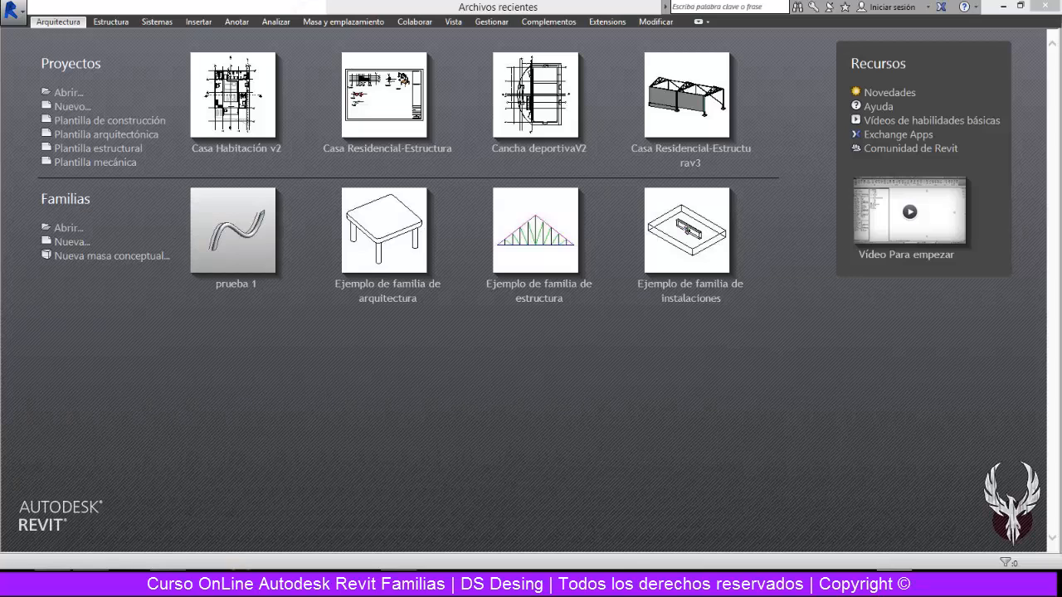
- Start a new family and bring up the family template selection in the Spanish folder
{"action": "key", "text": "XF86AudioLowerVolume"}
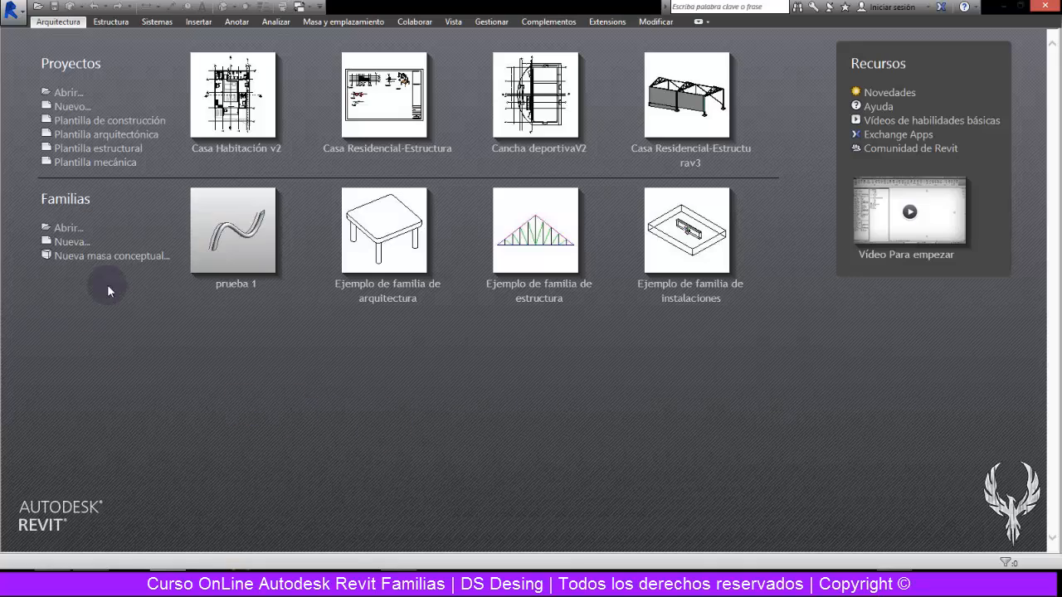
{"action": "left_click", "coordinate": [68, 245]}
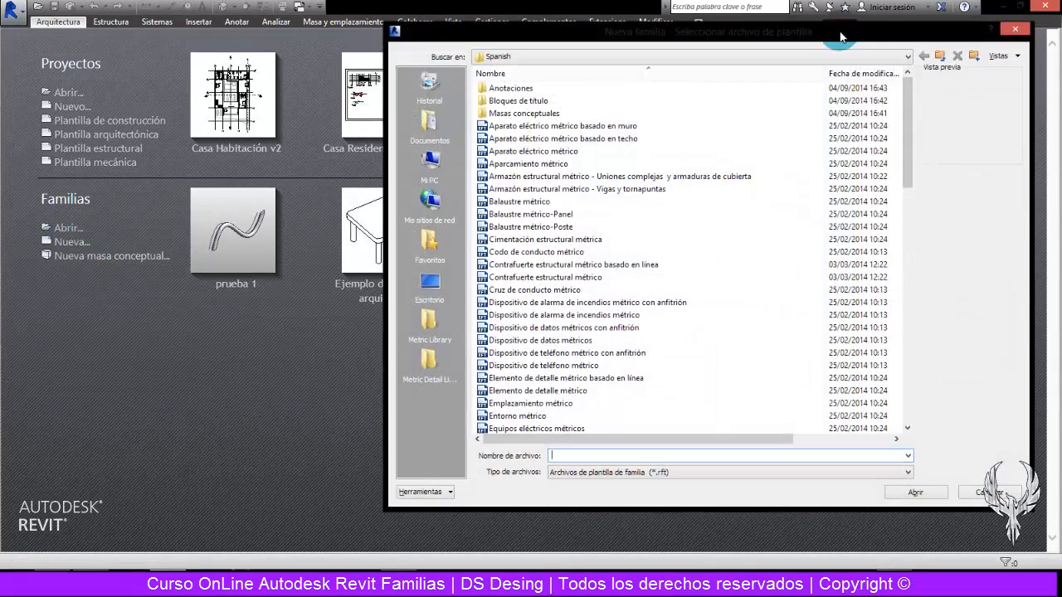
{"action": "left_click_drag", "start_coordinate": [840, 38], "coordinate": [660, 46]}
{"action": "left_click_drag", "start_coordinate": [732, 168], "coordinate": [723, 148]}
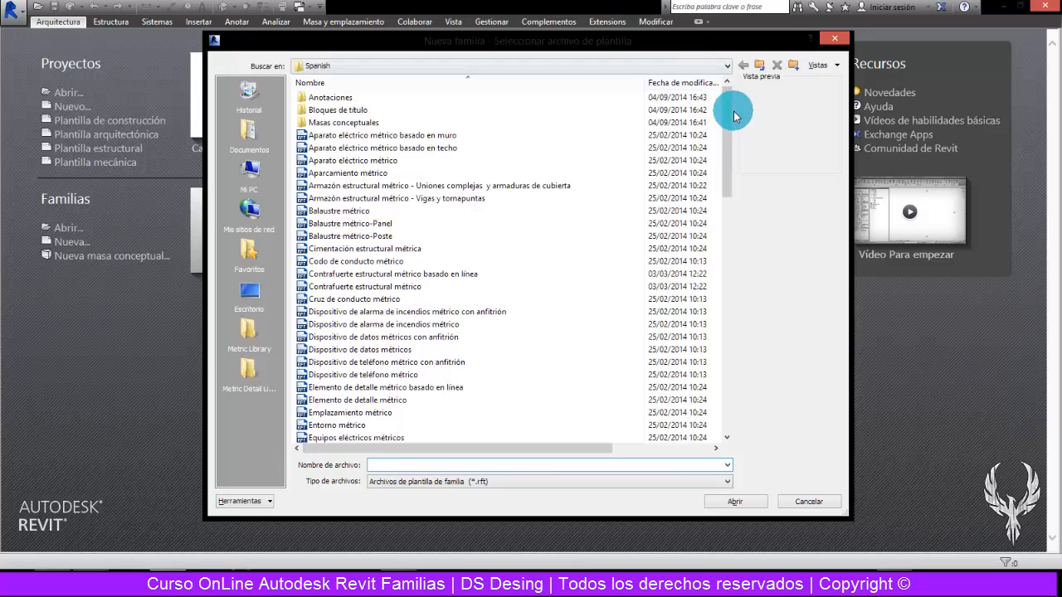
{"action": "left_click_drag", "start_coordinate": [739, 130], "coordinate": [699, 125]}
- Preview the family templates one by one from Aparato eléctrico métrico basado en muro to Cimentación estructural métrica
{"action": "left_click", "coordinate": [418, 138]}
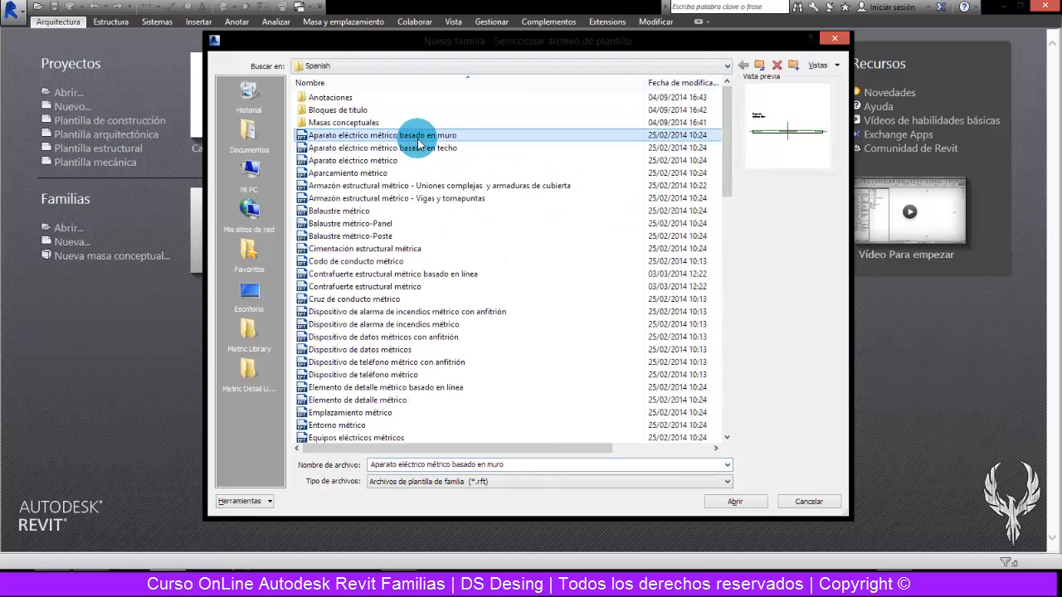
{"action": "key", "text": "Down"}
{"action": "key", "text": "Down"}
{"action": "key", "text": "Down"}
{"action": "key", "text": "Down"}
{"action": "key", "text": "Down"}
{"action": "key", "text": "Down"}
{"action": "key", "text": "Down"}
{"action": "key", "text": "Down"}
{"action": "key", "text": "Down"}
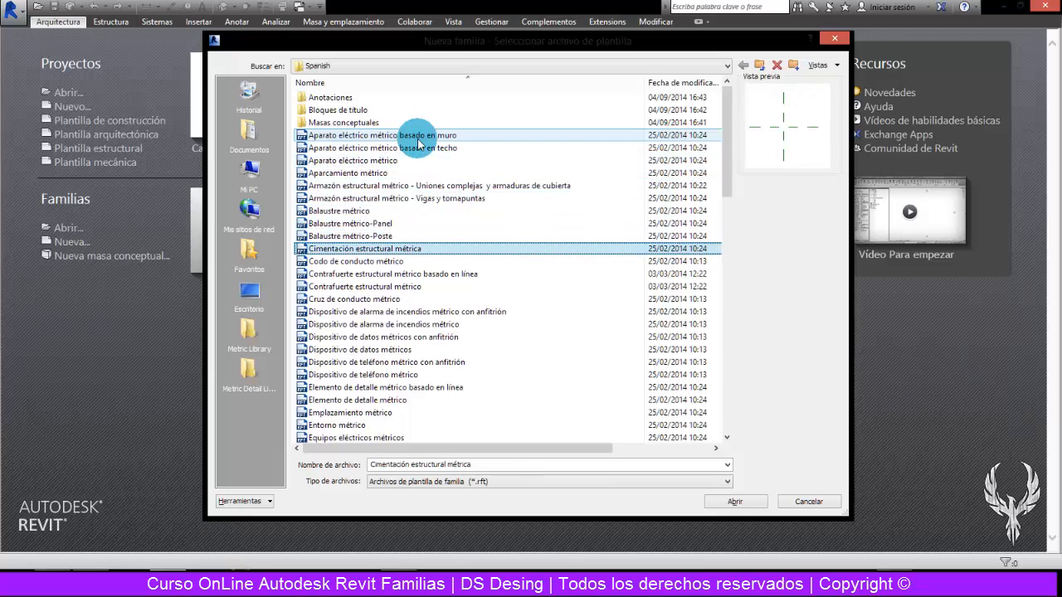
- Compare the previews of the Balaustre métrico, Balaustre métrico-Panel and Balaustre métrico-Poste templates
{"action": "key", "text": "Up"}
{"action": "key", "text": "Up"}
{"action": "key", "text": "Up"}
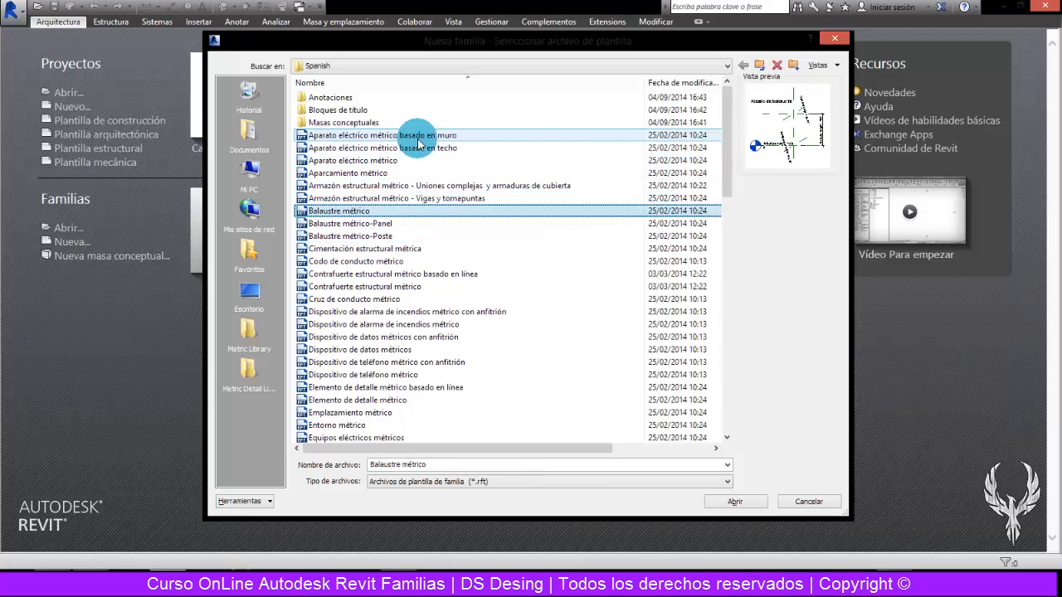
{"action": "key", "text": "Down"}
{"action": "key", "text": "Down"}
{"action": "key", "text": "Up"}
{"action": "key", "text": "Up"}
{"action": "key", "text": "Down"}
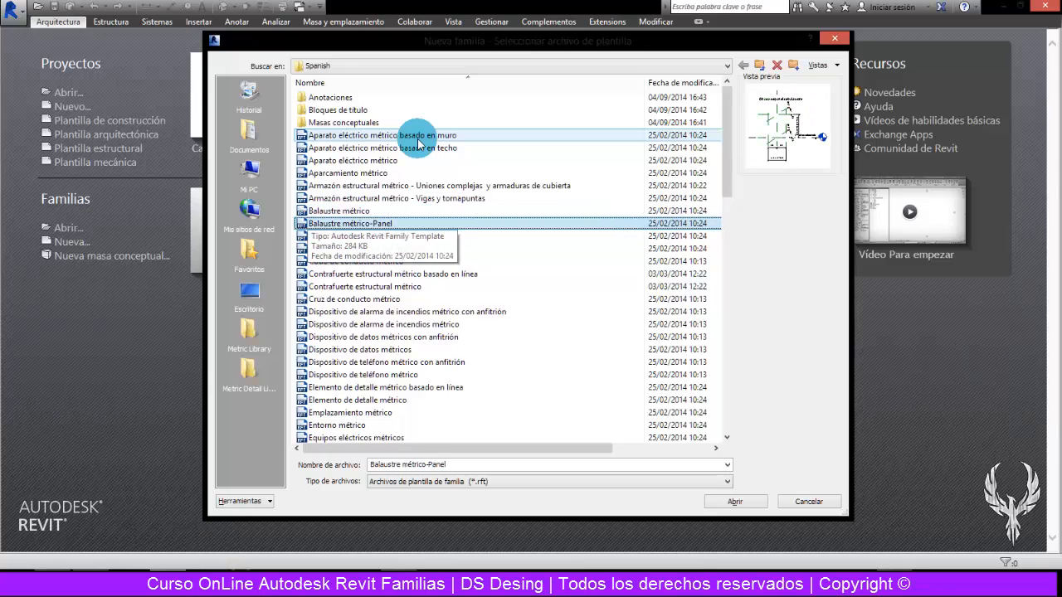
{"action": "key", "text": "Up"}
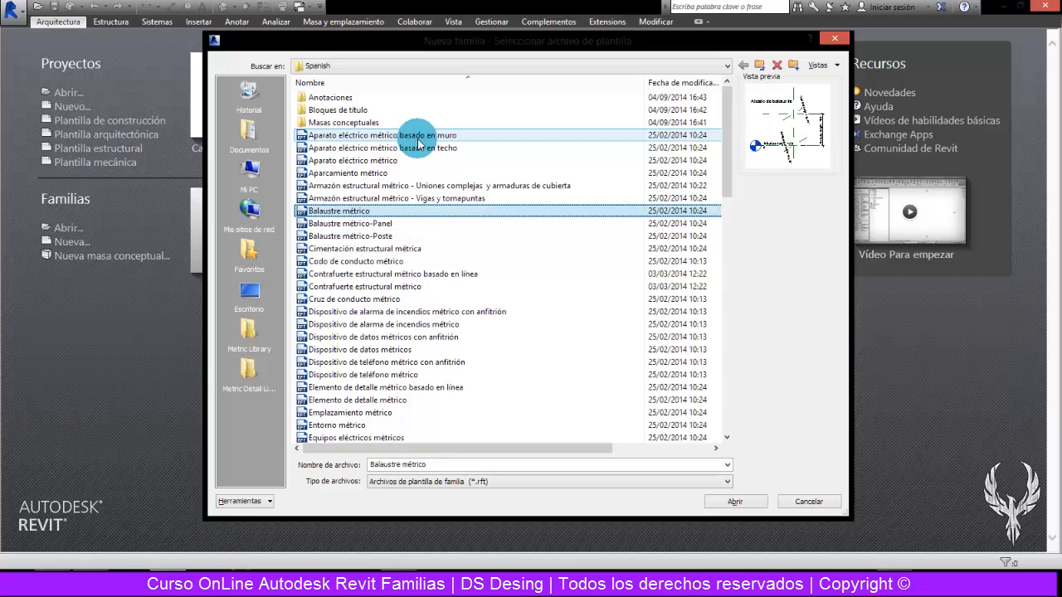
{"action": "key", "text": "Down"}
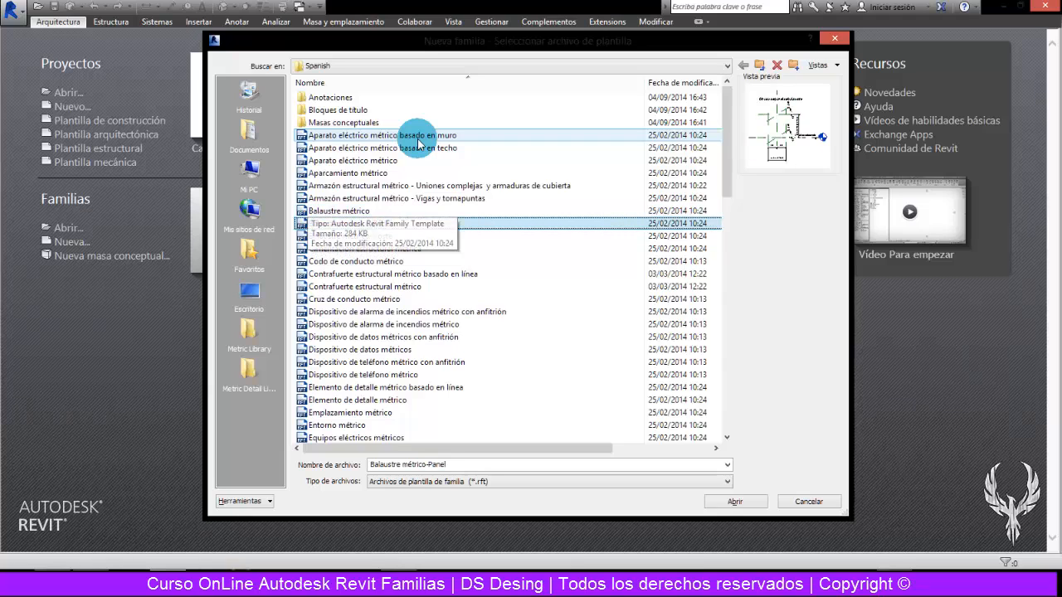
{"action": "left_click", "coordinate": [373, 213]}
{"action": "left_click", "coordinate": [427, 226]}
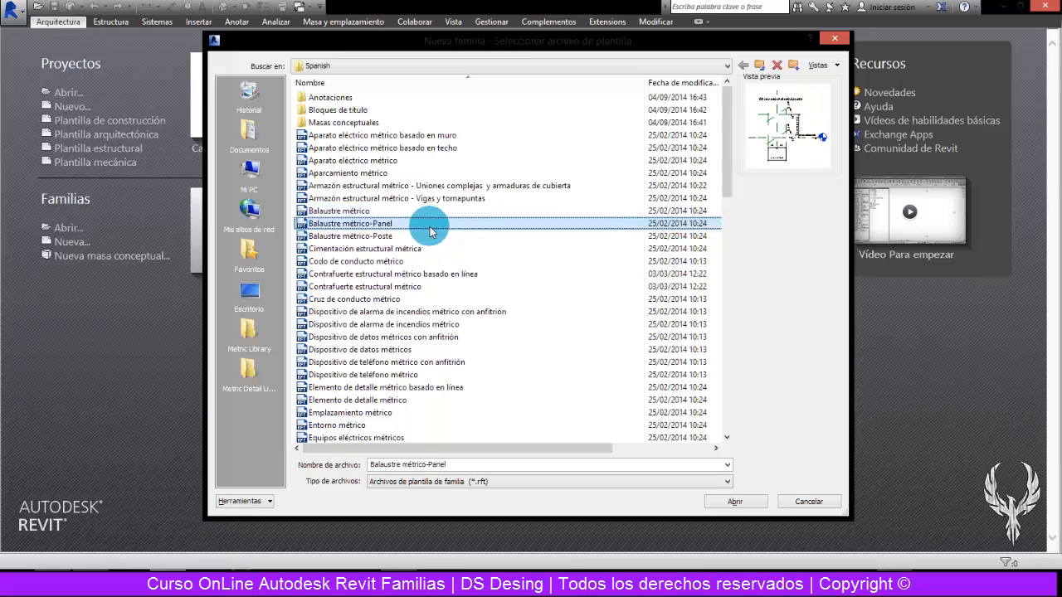
{"action": "left_click", "coordinate": [431, 238]}
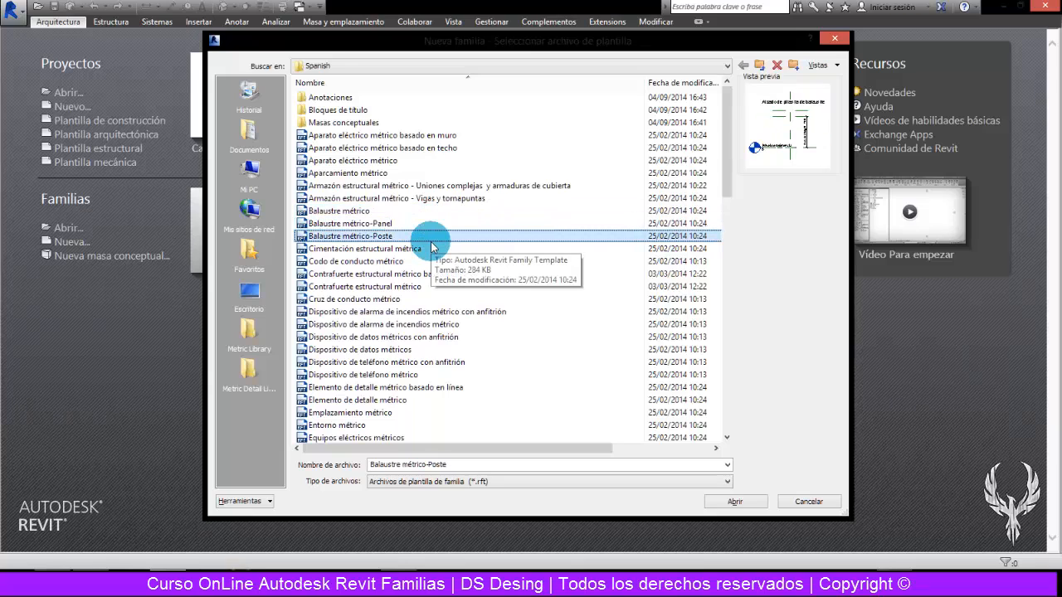
{"action": "left_click", "coordinate": [418, 212]}
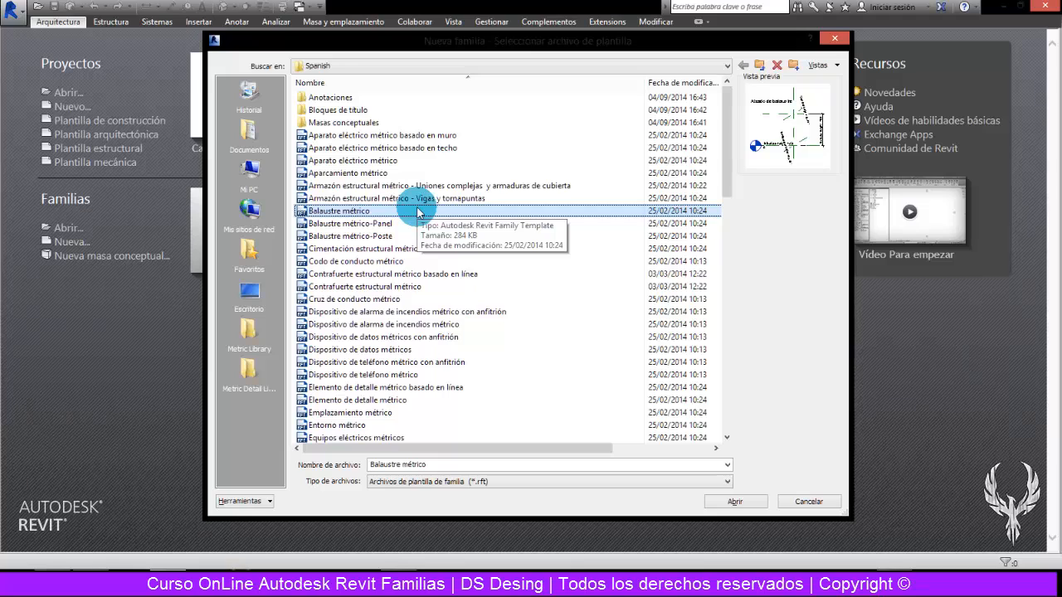
{"action": "left_click", "coordinate": [417, 224]}
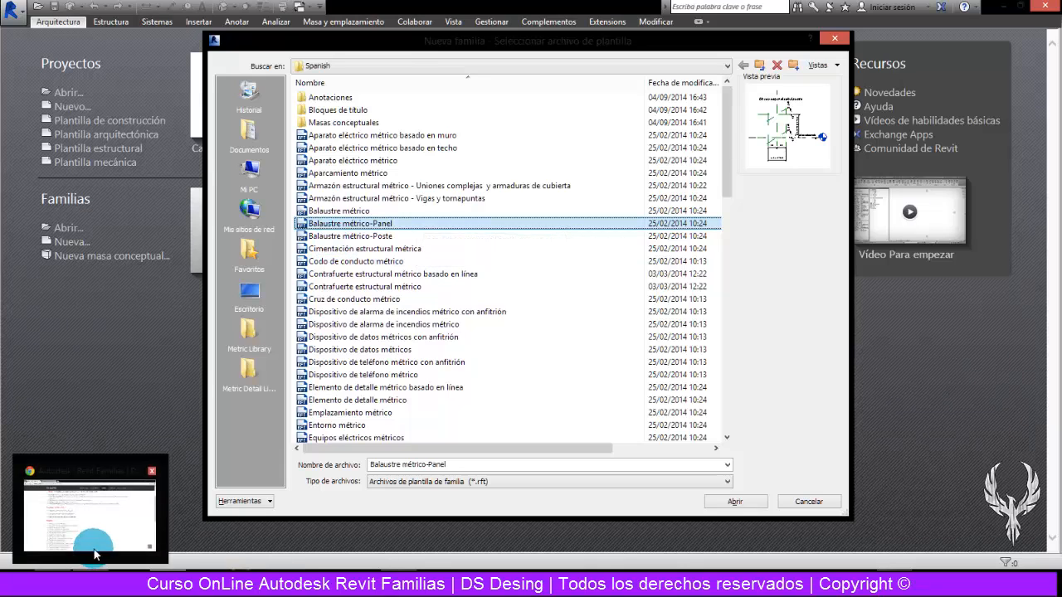
- Switch to a new Chrome window and search Google for "BARANDAL DE CISTAL"
{"action": "right_click", "coordinate": [93, 576]}
{"action": "left_click", "coordinate": [98, 520]}
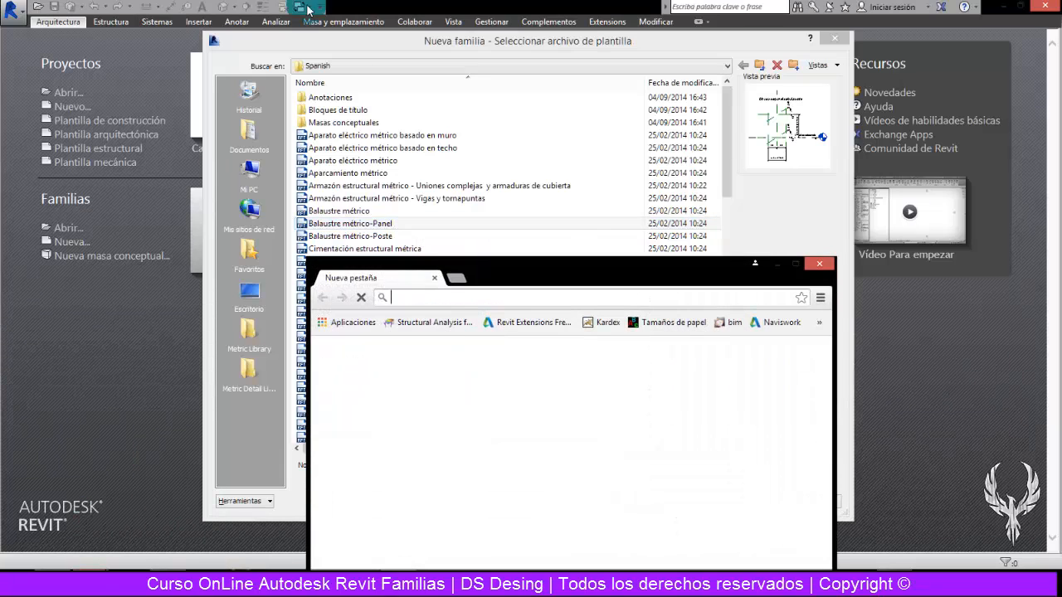
{"action": "type", "text": "BARA"}
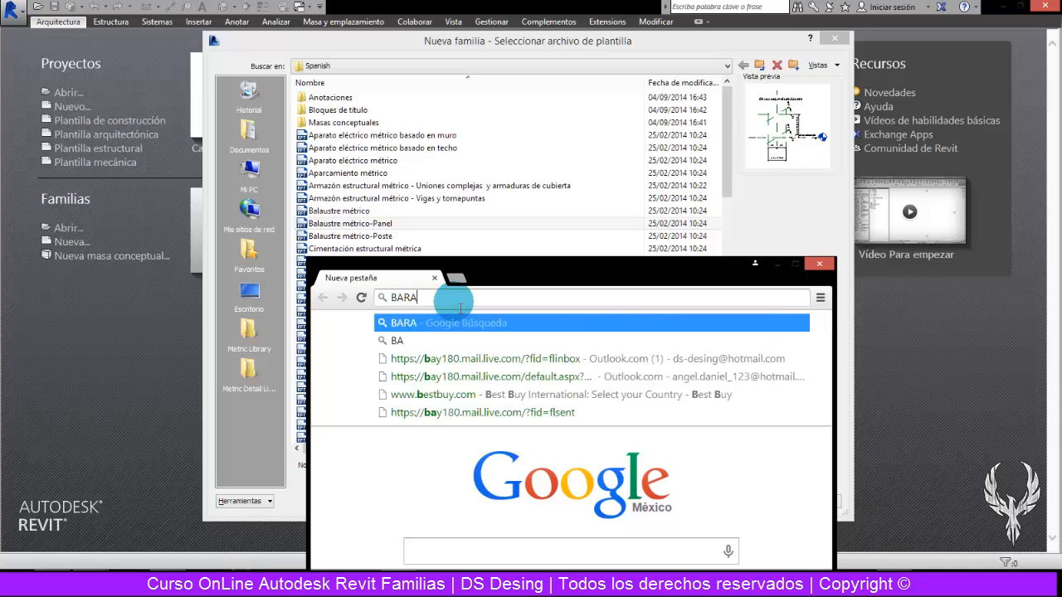
{"action": "type", "text": "NDAL DE CISTAL"}
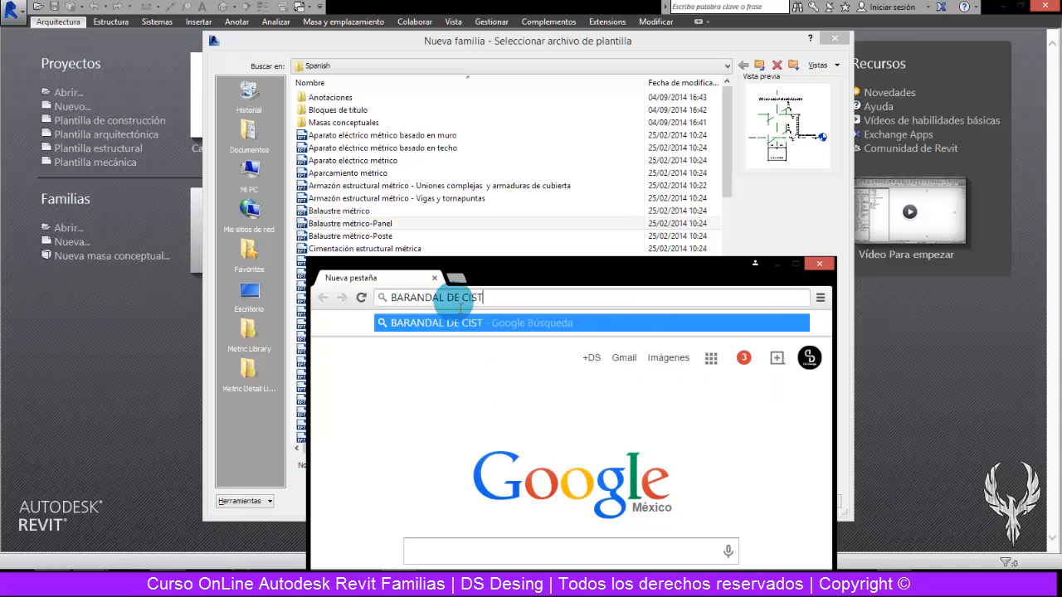
{"action": "key", "text": "Return"}
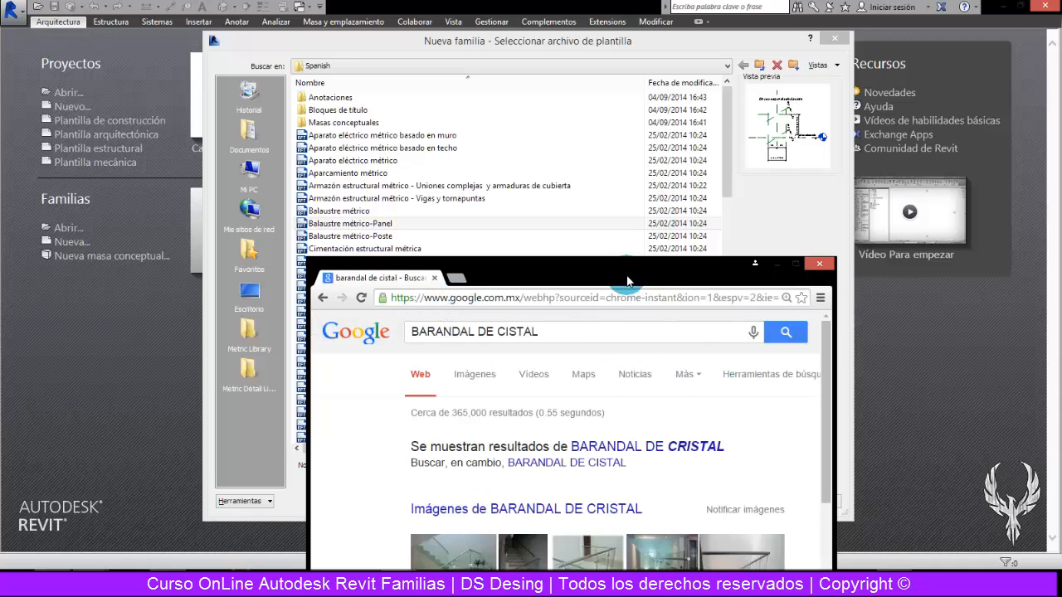
- Show the image results for glass railings and examine the enlarged famecsa.com.mx railing photo in a maximized window
{"action": "left_click_drag", "start_coordinate": [628, 282], "coordinate": [208, 28]}
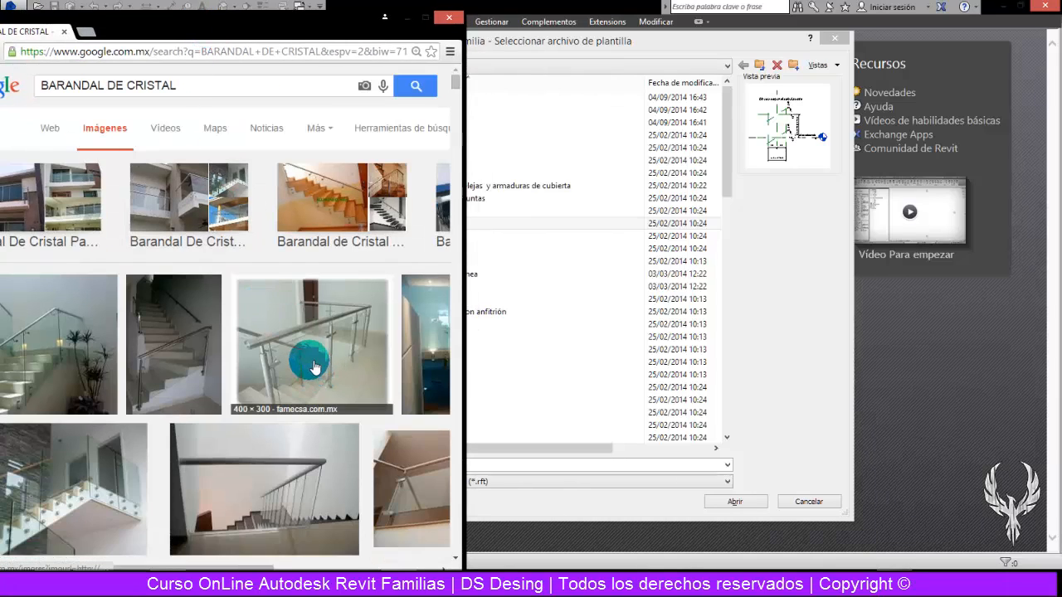
{"action": "left_click", "coordinate": [315, 367]}
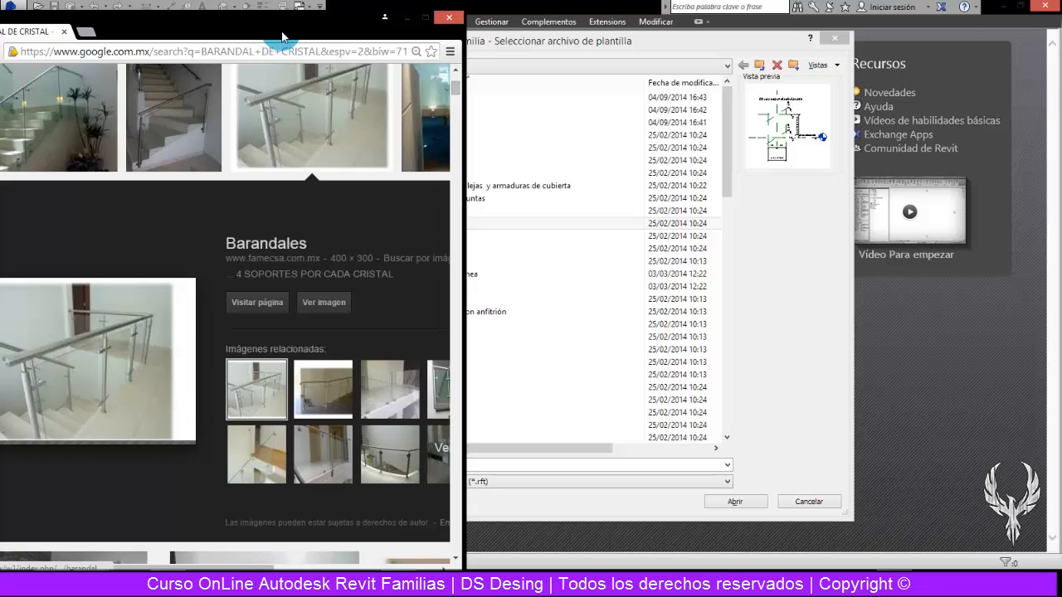
{"action": "left_click_drag", "start_coordinate": [282, 38], "coordinate": [337, 26]}
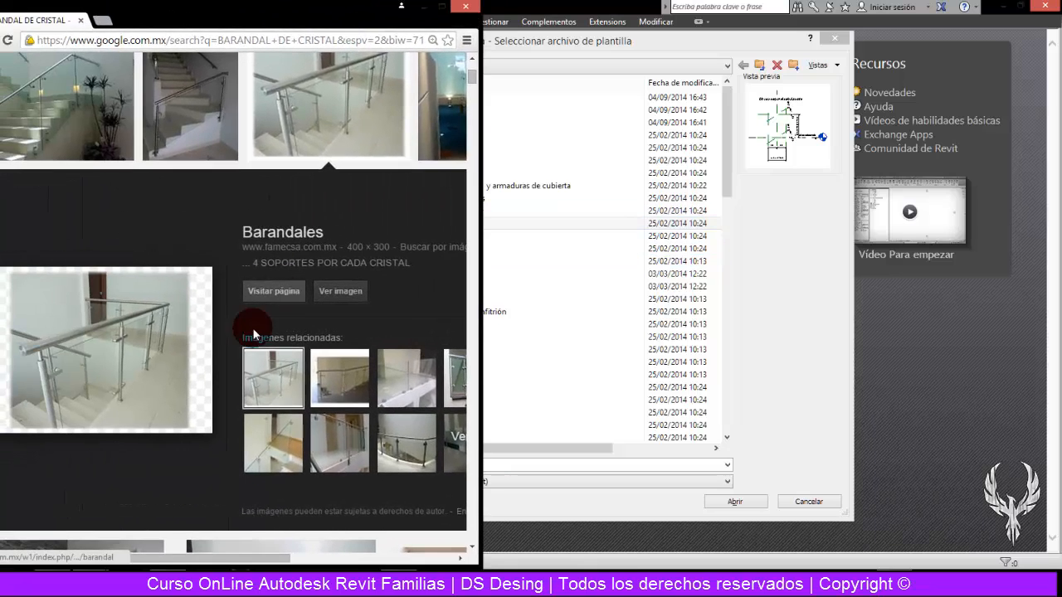
{"action": "left_click", "coordinate": [442, 8]}
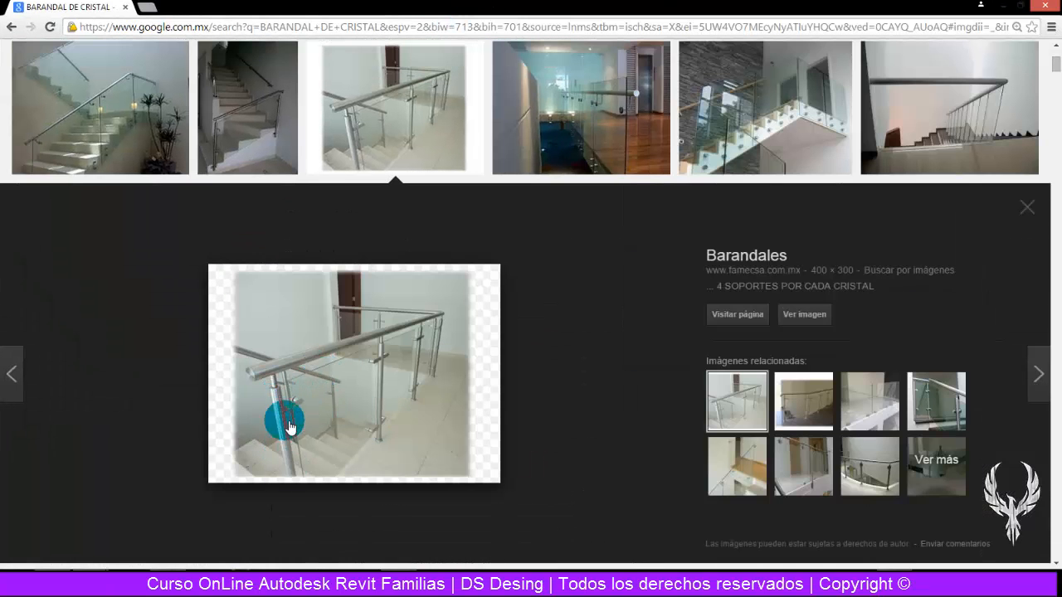
{"action": "left_click_drag", "start_coordinate": [587, 7], "coordinate": [550, 41]}
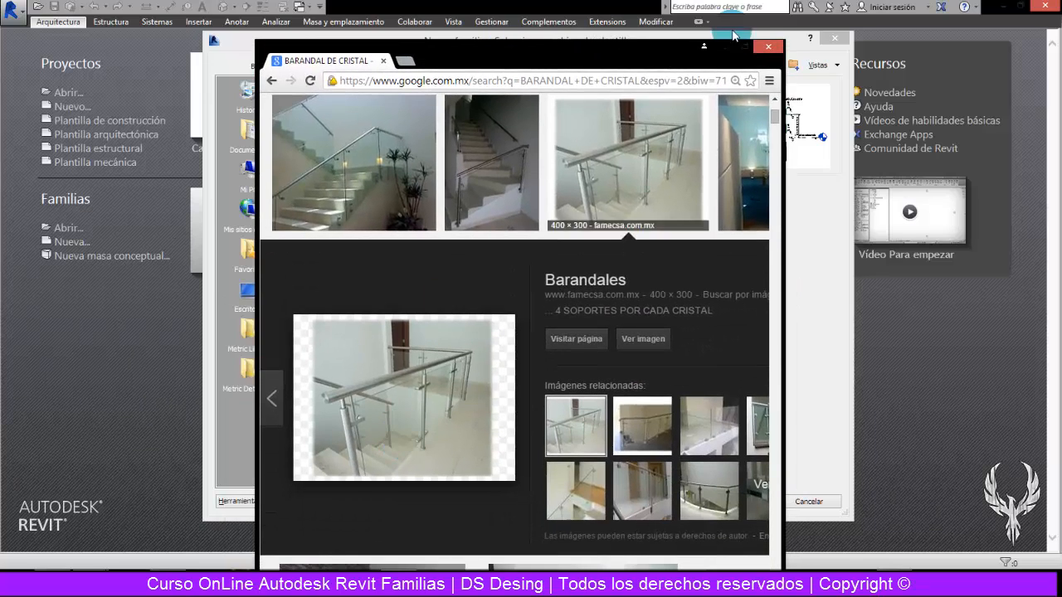
{"action": "left_click", "coordinate": [745, 46]}
{"action": "scroll", "coordinate": [340, 307], "scroll_direction": "up", "scroll_amount": 3}
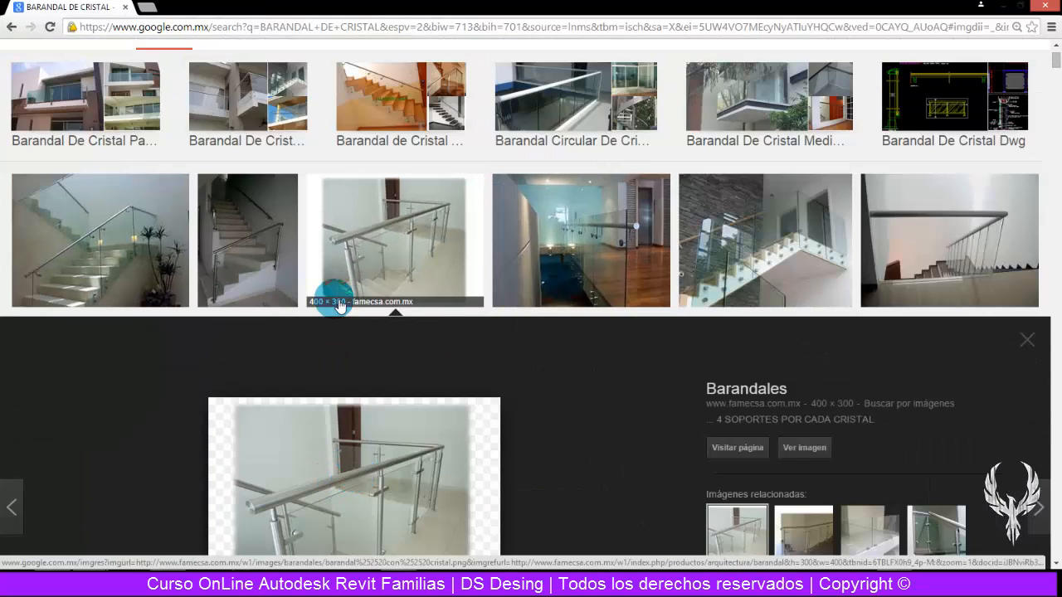
- Search Google Images for "BARANDAL" and examine the curved wrought-iron staircase railing from hierroornamental.com
{"action": "left_click_drag", "start_coordinate": [286, 71], "coordinate": [166, 81]}
{"action": "key", "text": "Return"}
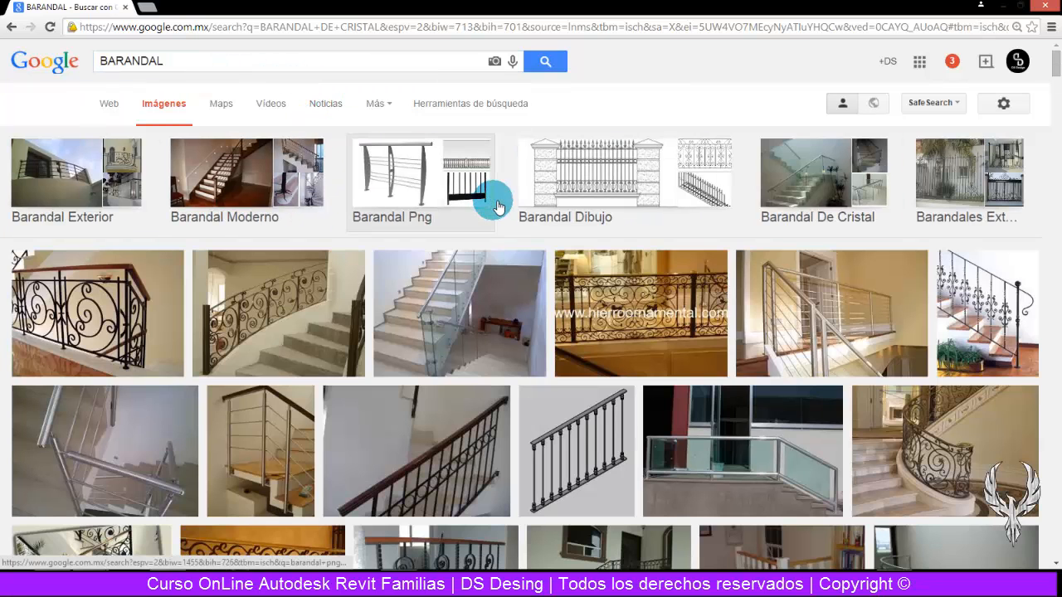
{"action": "left_click", "coordinate": [324, 310]}
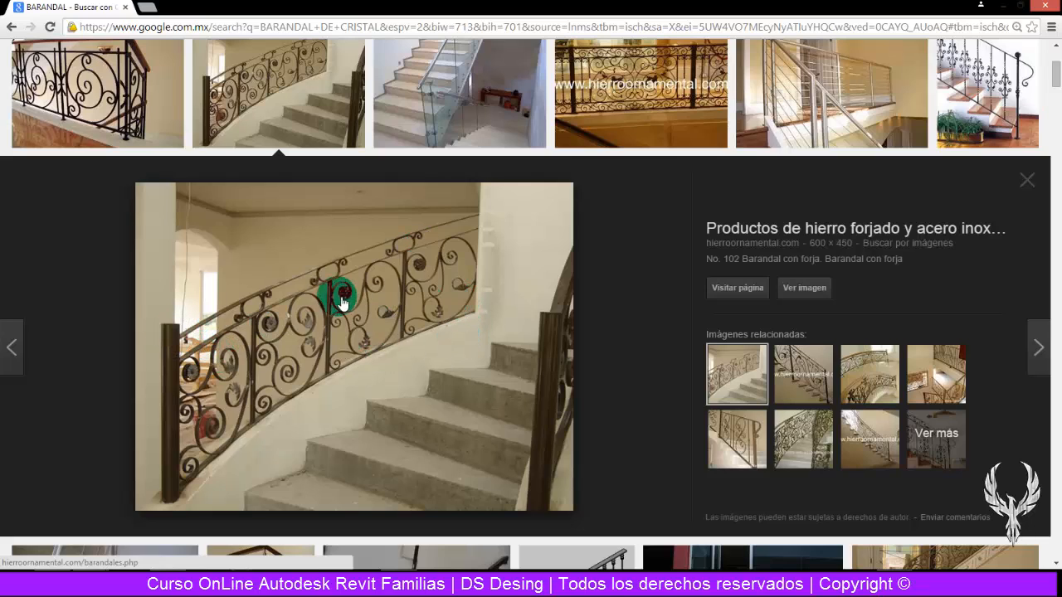
{"action": "scroll", "coordinate": [331, 303], "scroll_direction": "up", "scroll_amount": 1}
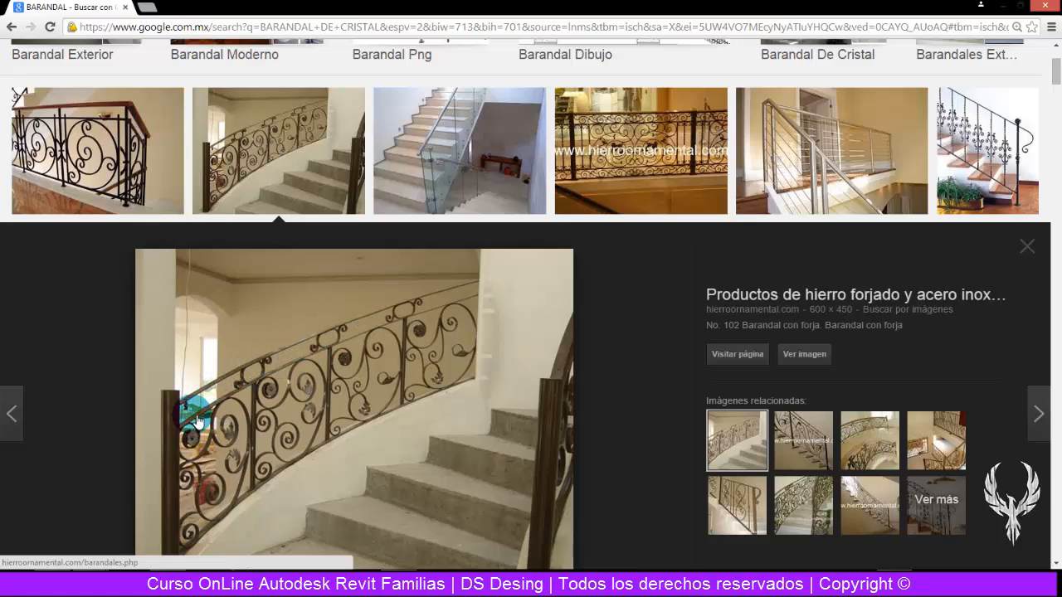
- Find and enlarge the photo of the wrought-iron railing with scroll balusters and a wooden handrail
{"action": "scroll", "coordinate": [450, 310], "scroll_direction": "down", "scroll_amount": 8}
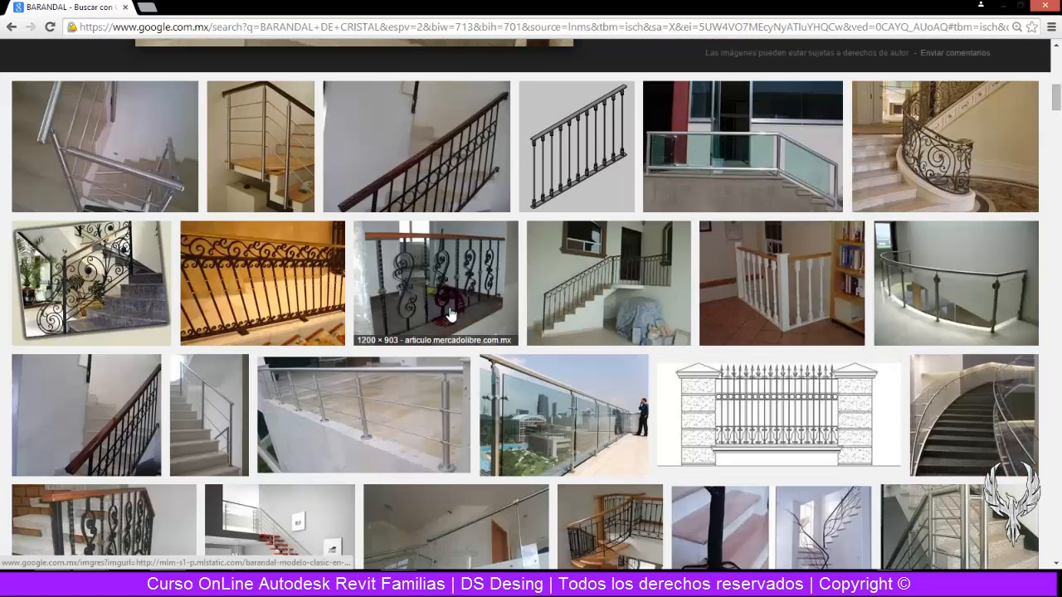
{"action": "left_click", "coordinate": [452, 308]}
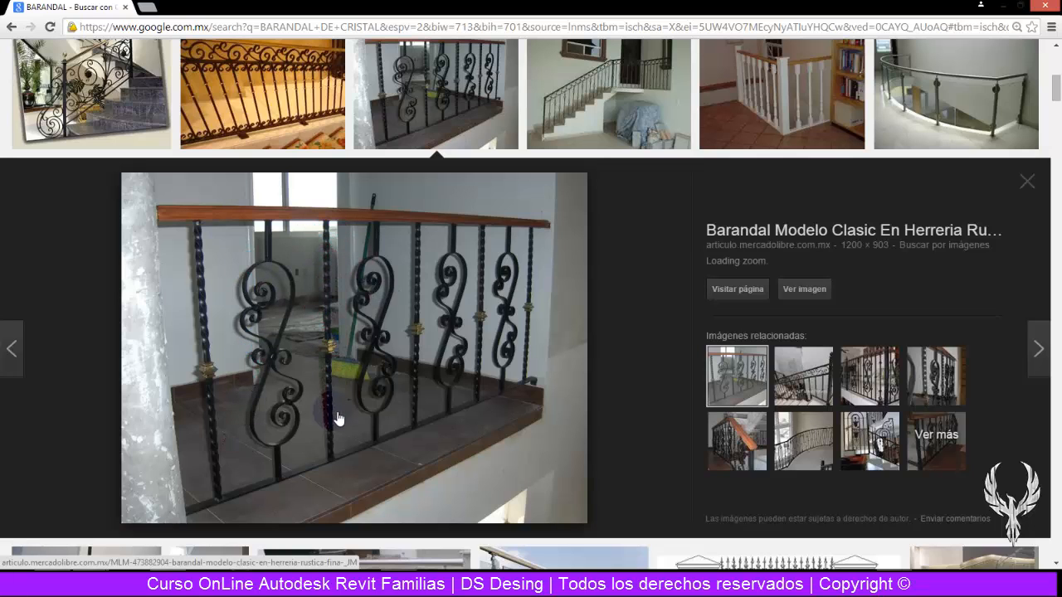
- Browse further railing images and enlarge the black wrought-iron corner balcony railing on a white background
{"action": "scroll", "coordinate": [328, 349], "scroll_direction": "down", "scroll_amount": 5}
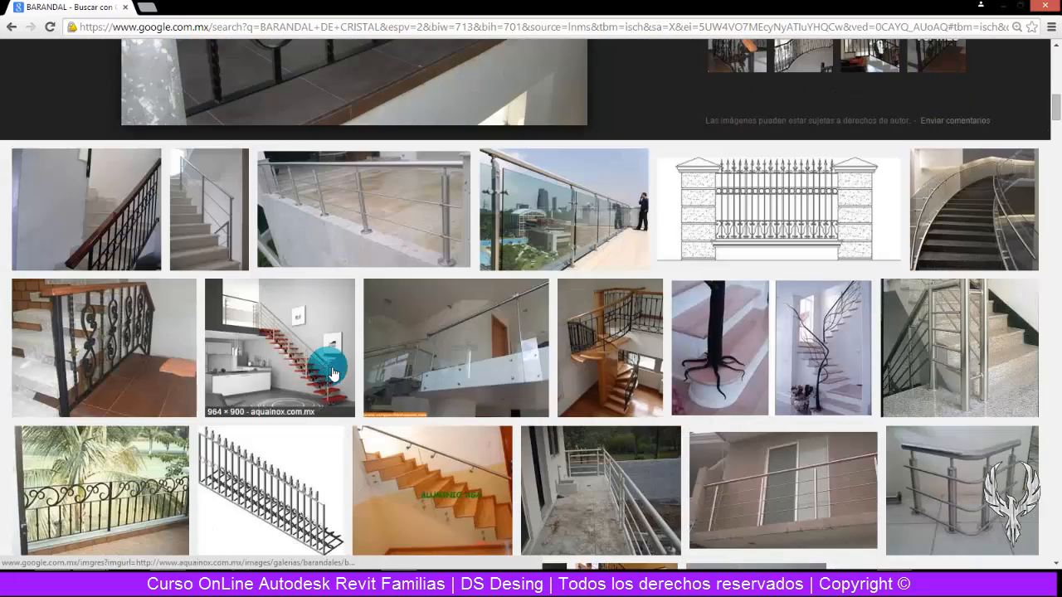
{"action": "scroll", "coordinate": [328, 365], "scroll_direction": "down", "scroll_amount": 3}
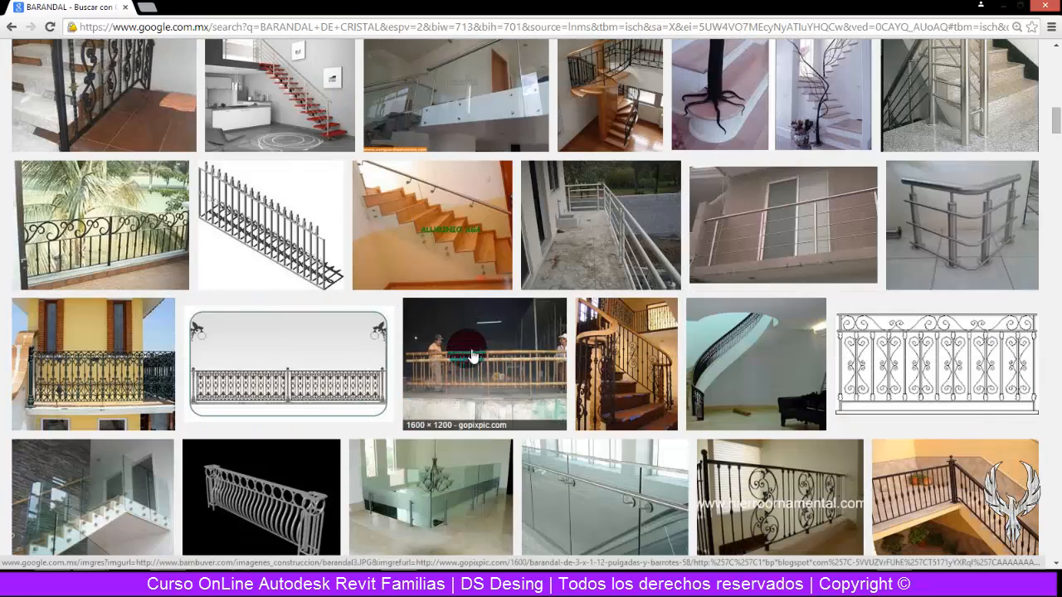
{"action": "scroll", "coordinate": [332, 373], "scroll_direction": "down", "scroll_amount": 3}
{"action": "scroll", "coordinate": [257, 291], "scroll_direction": "down", "scroll_amount": 5}
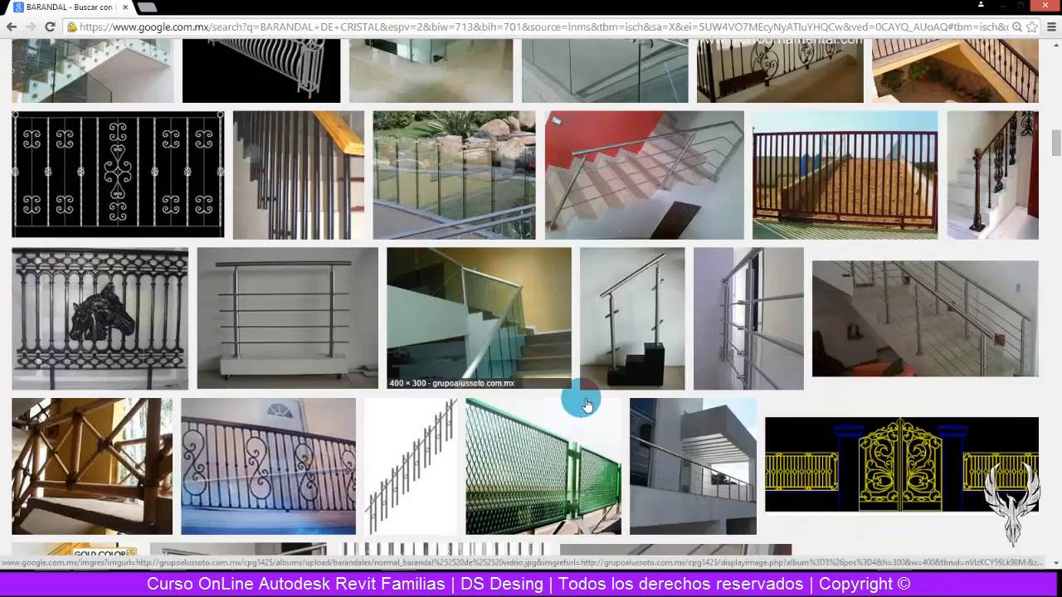
{"action": "scroll", "coordinate": [166, 352], "scroll_direction": "down", "scroll_amount": 4}
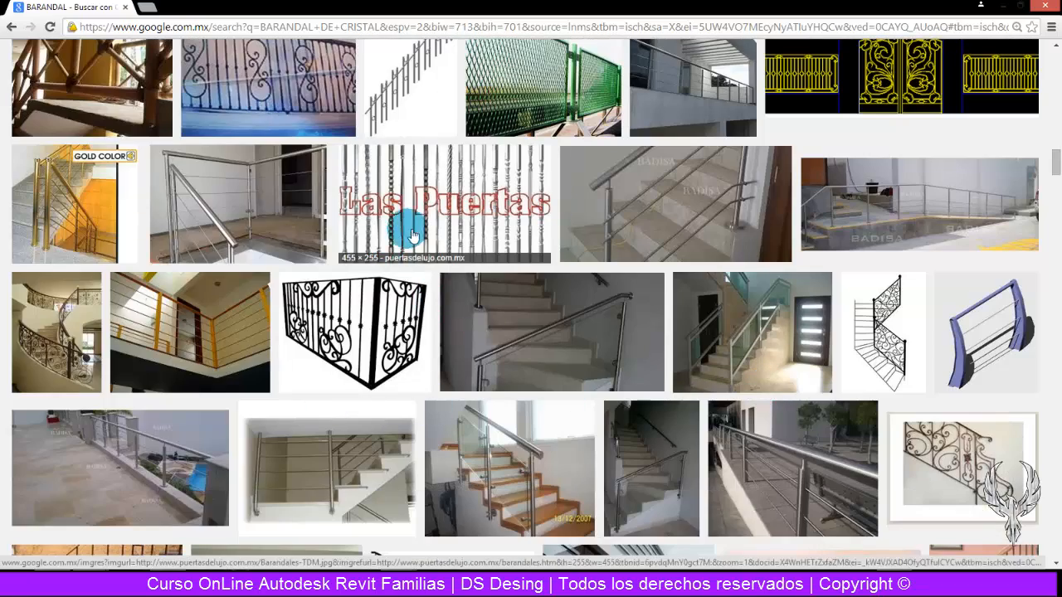
{"action": "left_click", "coordinate": [357, 331]}
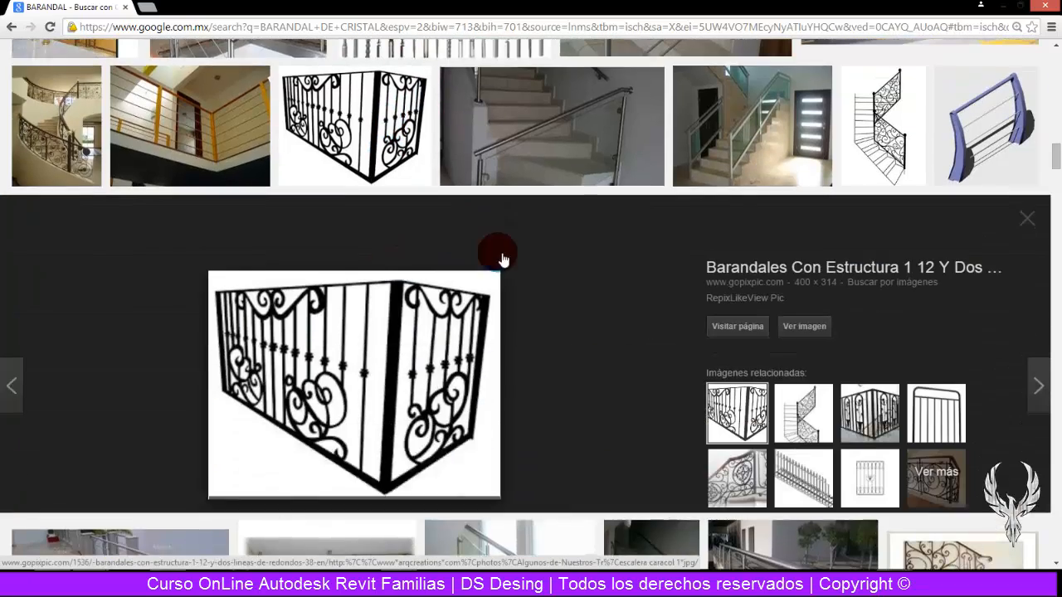
- Look through more railing images and enlarge the staircase railing with spiral ironwork panels
{"action": "scroll", "coordinate": [464, 324], "scroll_direction": "down", "scroll_amount": 4}
{"action": "scroll", "coordinate": [501, 312], "scroll_direction": "down", "scroll_amount": 6}
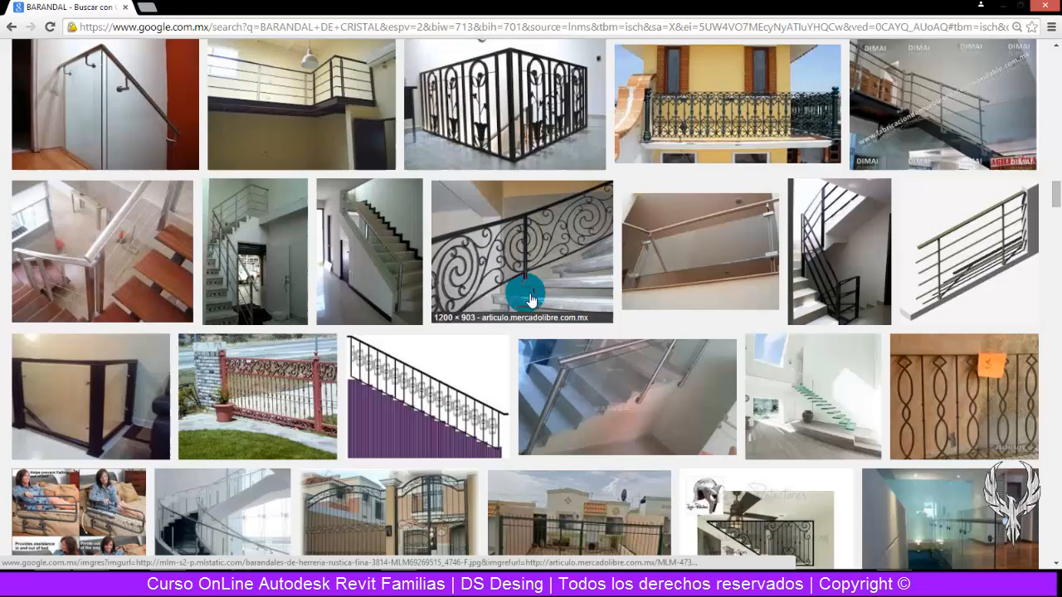
{"action": "left_click", "coordinate": [524, 241]}
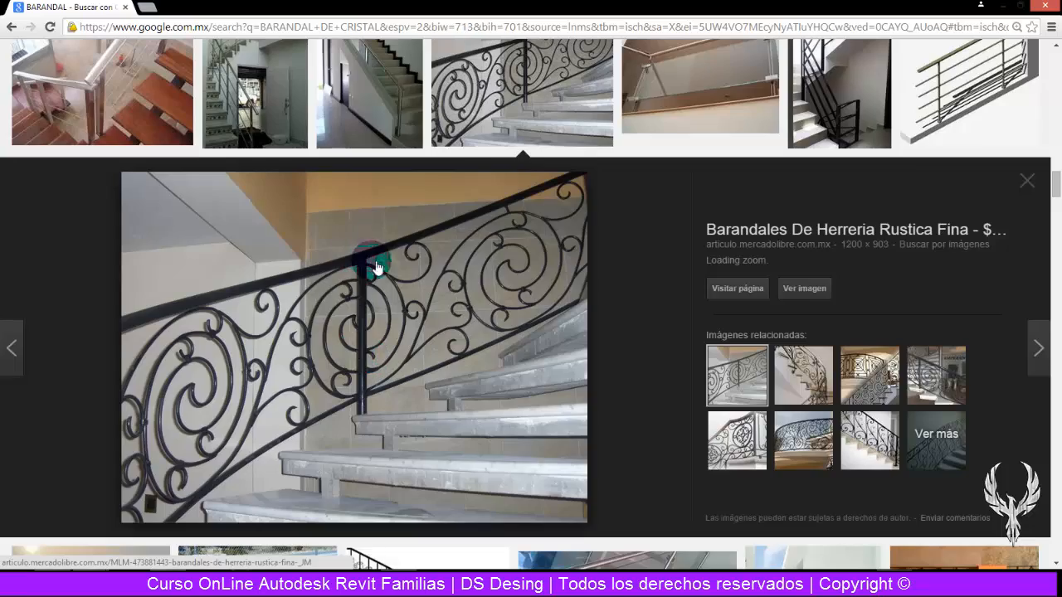
- Browse more railing photos, view the Mercado Libre listing "Barandales De Herreria Rustica Fina", and return to the image results
{"action": "scroll", "coordinate": [399, 315], "scroll_direction": "down", "scroll_amount": 15}
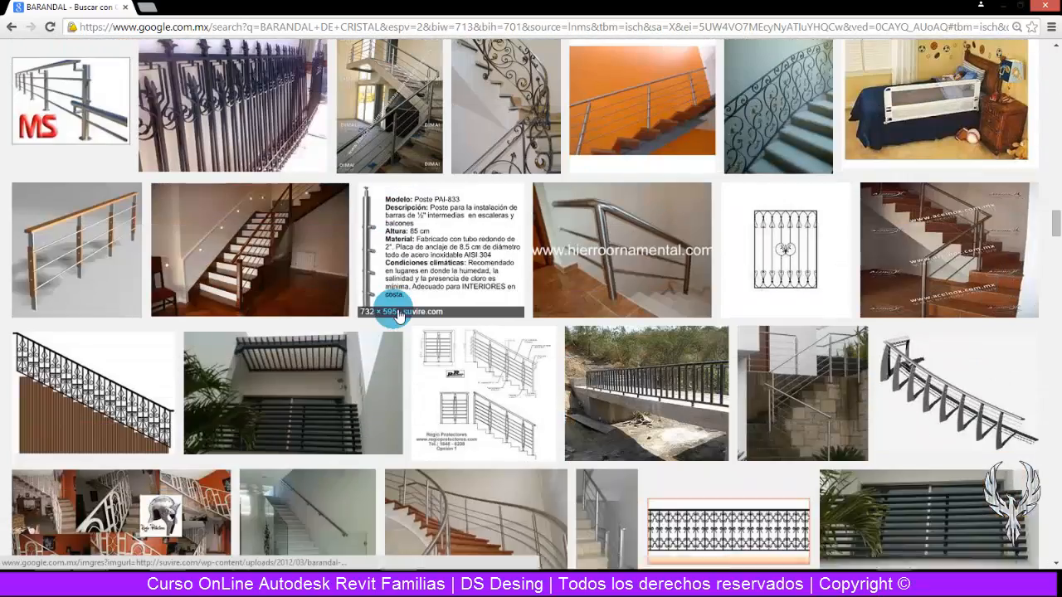
{"action": "scroll", "coordinate": [520, 363], "scroll_direction": "up", "scroll_amount": 12}
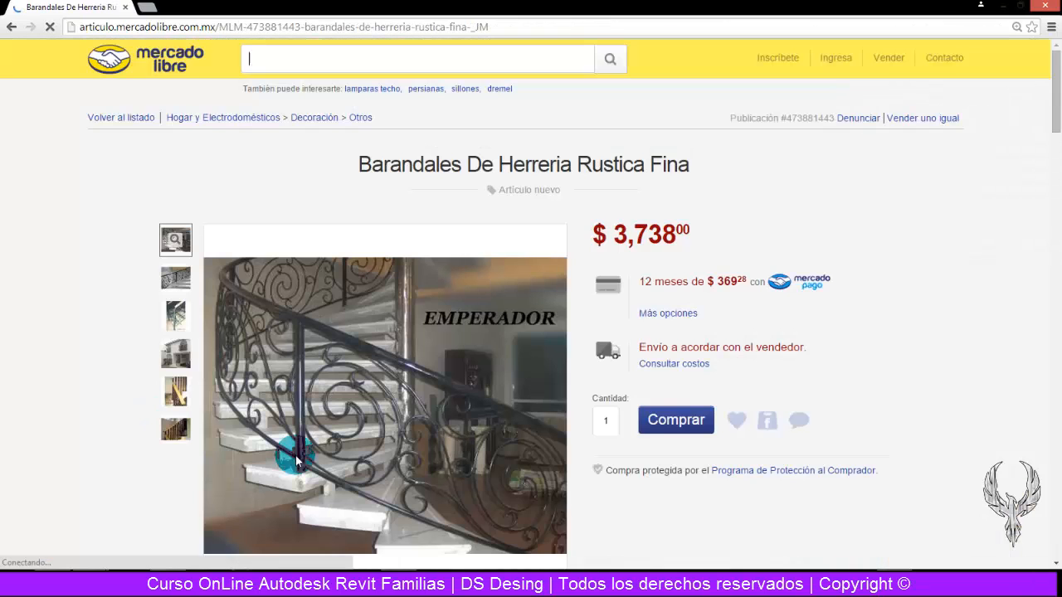
{"action": "left_click", "coordinate": [433, 324]}
{"action": "left_click", "coordinate": [12, 31]}
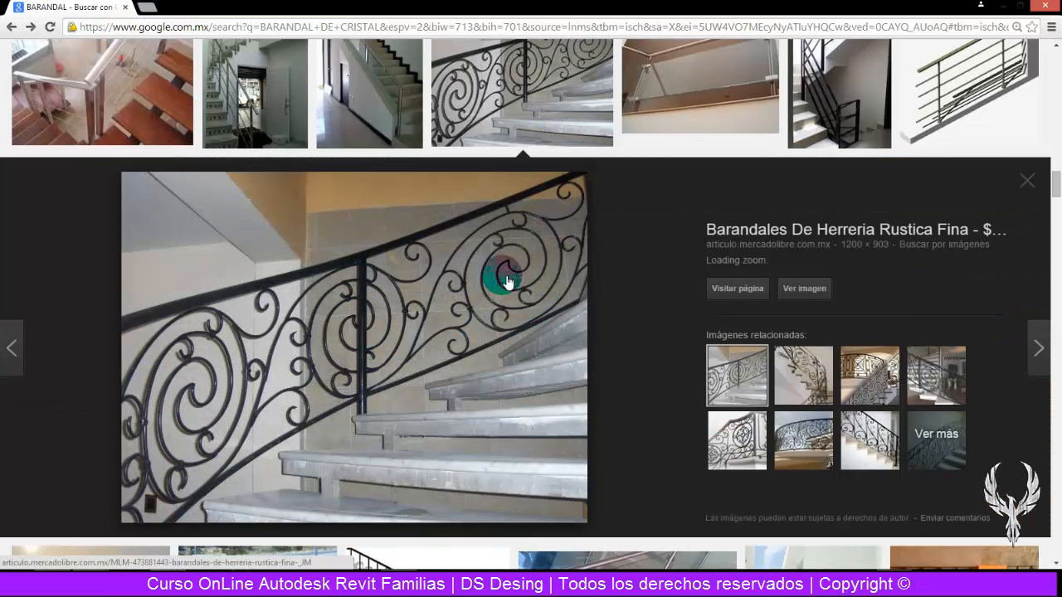
{"action": "scroll", "coordinate": [745, 178], "scroll_direction": "up", "scroll_amount": 10}
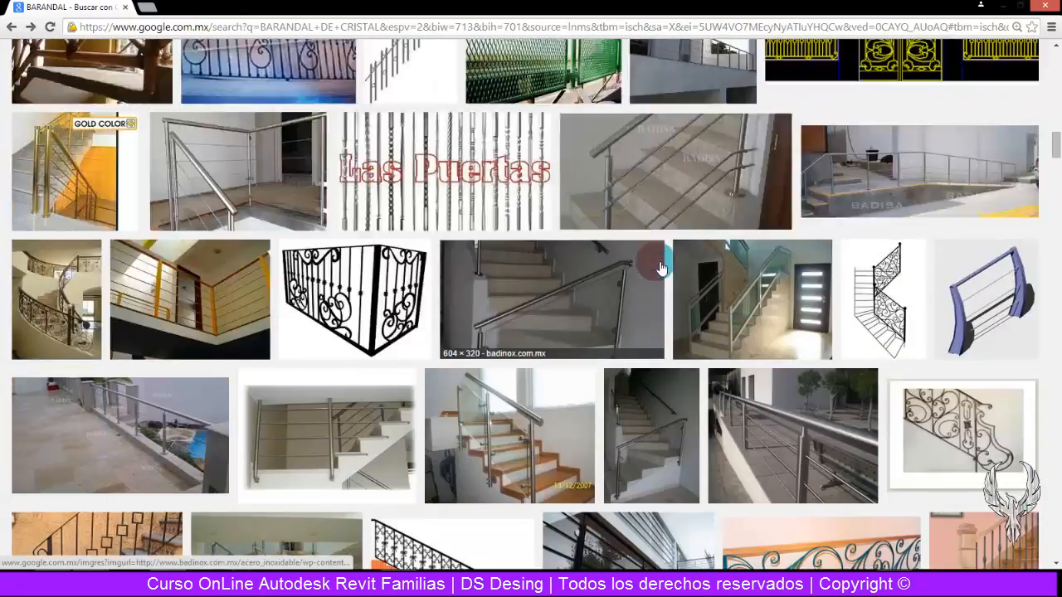
{"action": "scroll", "coordinate": [662, 268], "scroll_direction": "down", "scroll_amount": 4}
{"action": "scroll", "coordinate": [661, 268], "scroll_direction": "down", "scroll_amount": 2}
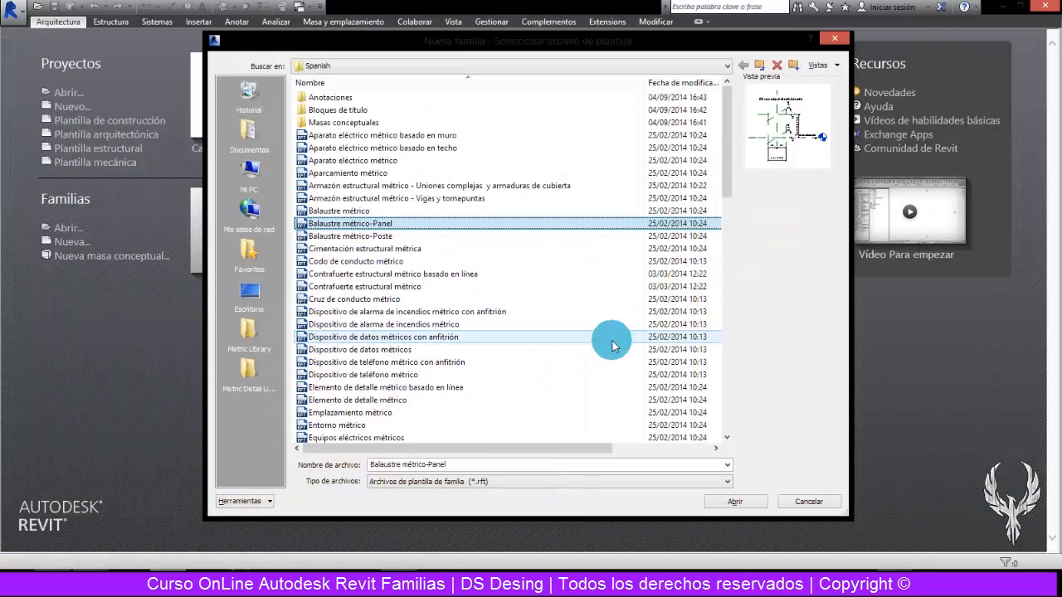
- Switch to Revit and compare the previews of the Balaustre métrico, Balaustre métrico-Panel and Balaustre métrico-Poste templates
{"action": "left_click", "coordinate": [634, 236]}
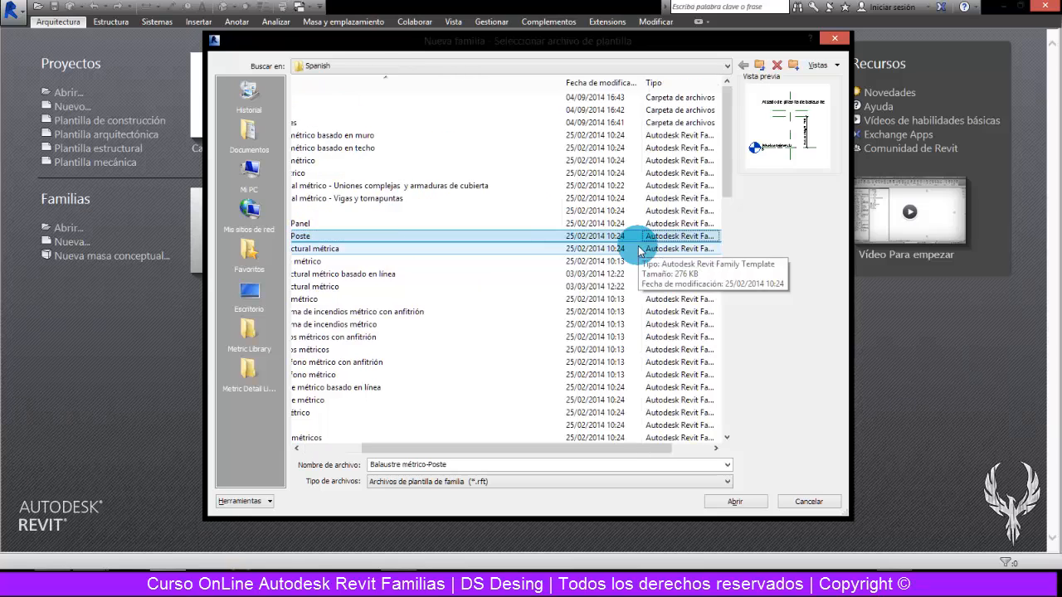
{"action": "left_click_drag", "start_coordinate": [549, 449], "coordinate": [480, 448]}
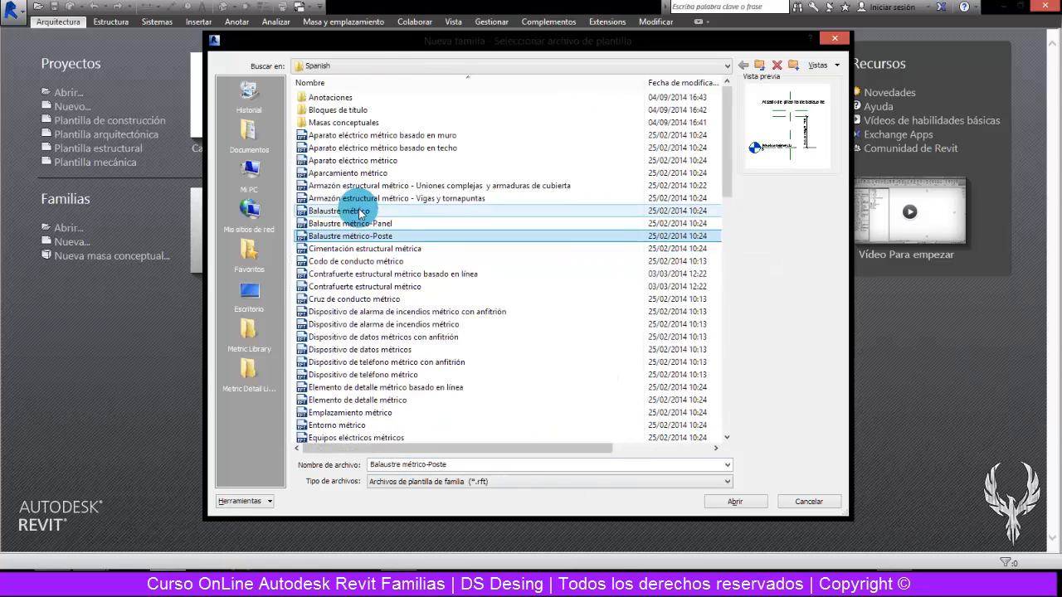
{"action": "left_click", "coordinate": [340, 200]}
{"action": "left_click", "coordinate": [342, 211]}
{"action": "left_click", "coordinate": [344, 223]}
{"action": "left_click", "coordinate": [347, 234]}
{"action": "left_click", "coordinate": [349, 215]}
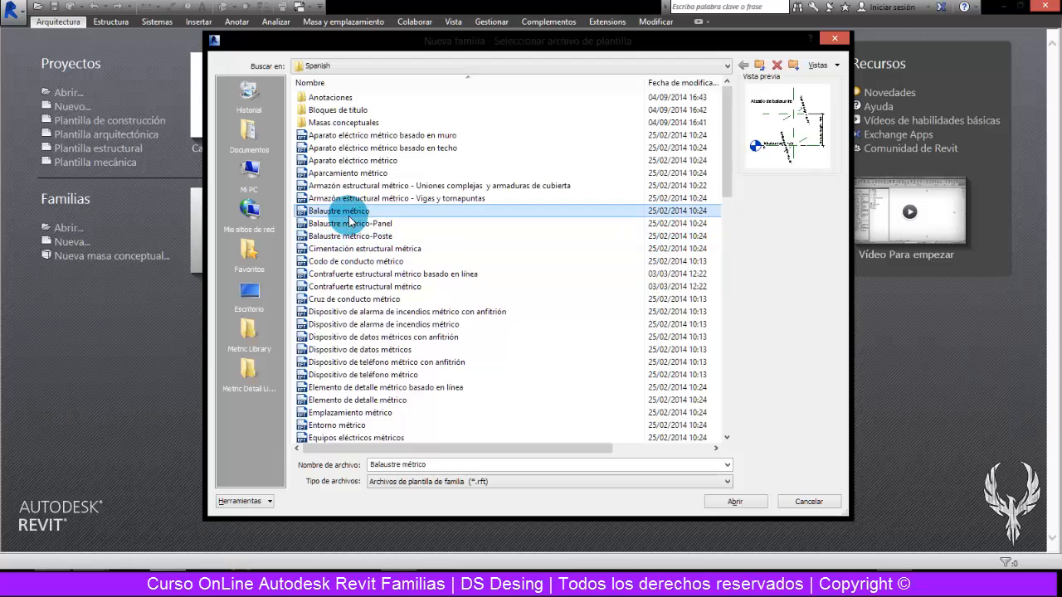
{"action": "left_click", "coordinate": [350, 223]}
{"action": "left_click", "coordinate": [352, 235]}
{"action": "left_click", "coordinate": [351, 213]}
{"action": "left_click", "coordinate": [354, 237]}
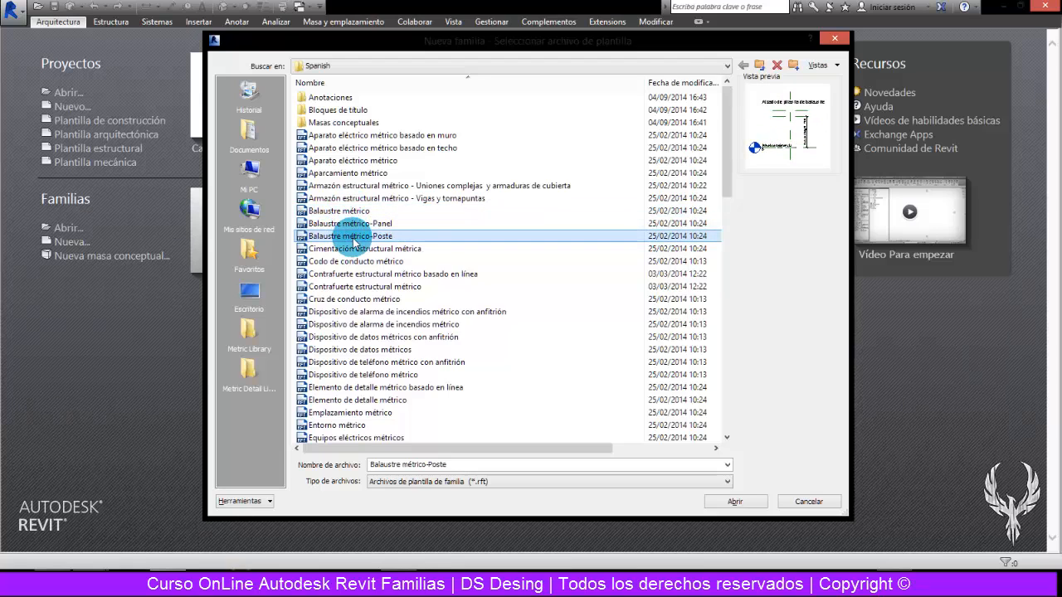
{"action": "left_click", "coordinate": [351, 212]}
- Create the new family from the Balaustre métrico template
{"action": "scroll", "coordinate": [394, 357], "scroll_direction": "down", "scroll_amount": 8}
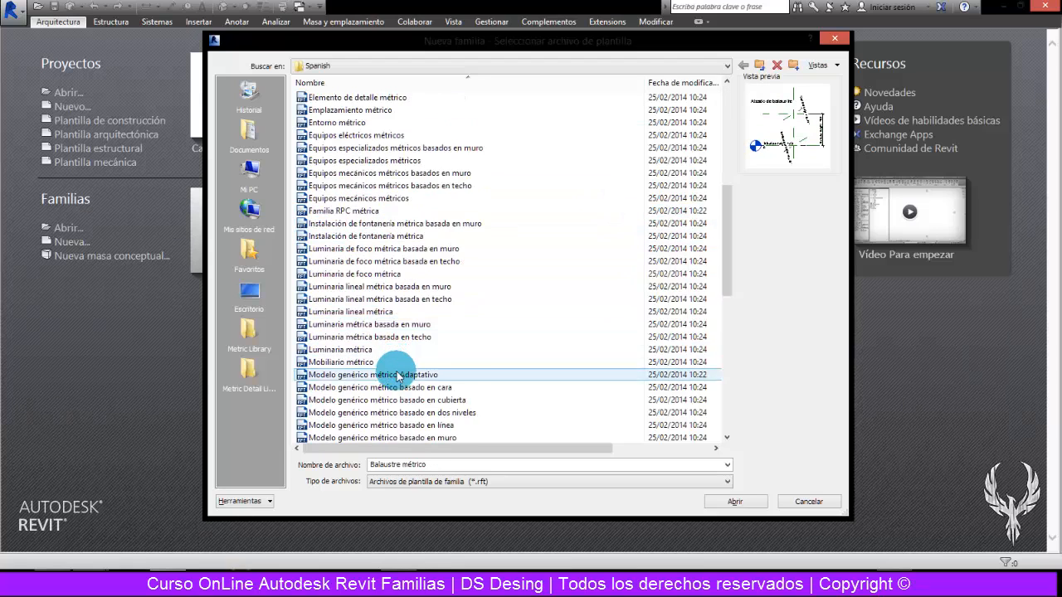
{"action": "scroll", "coordinate": [397, 375], "scroll_direction": "up", "scroll_amount": 8}
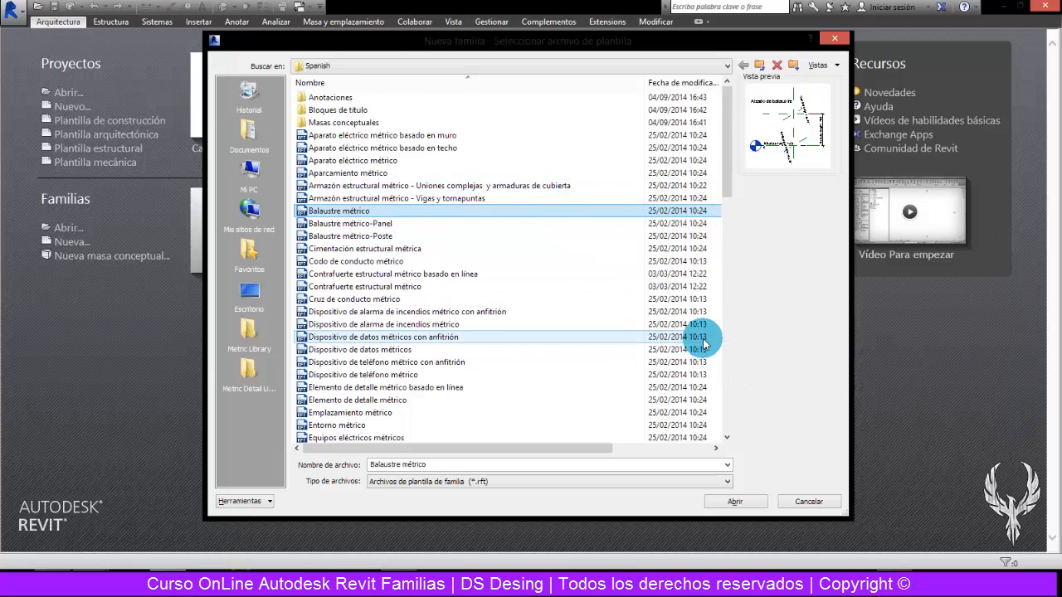
{"action": "left_click", "coordinate": [339, 213]}
{"action": "left_click", "coordinate": [736, 502]}
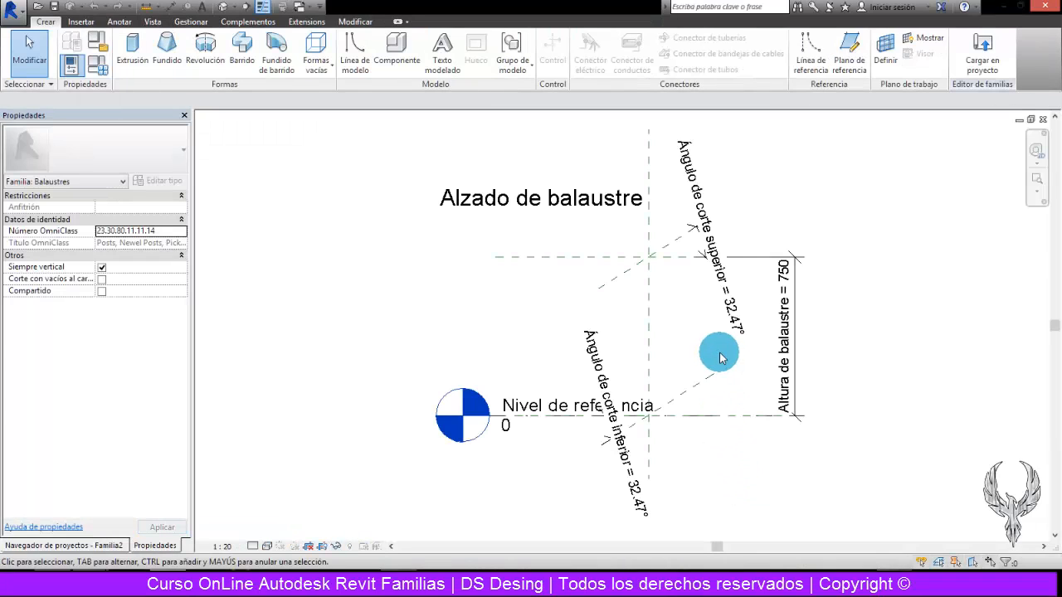
{"action": "scroll", "coordinate": [768, 310], "scroll_direction": "down", "scroll_amount": 1}
{"action": "middle_click_drag", "start_coordinate": [763, 309], "coordinate": [590, 362]}
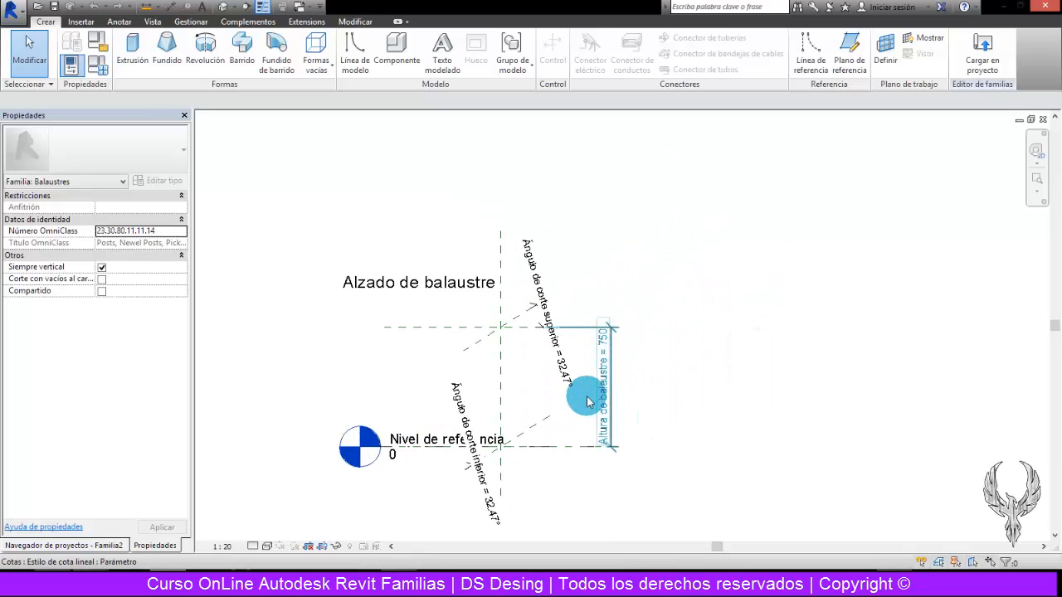
{"action": "scroll", "coordinate": [587, 403], "scroll_direction": "up", "scroll_amount": 4}
{"action": "scroll", "coordinate": [573, 356], "scroll_direction": "down", "scroll_amount": 4}
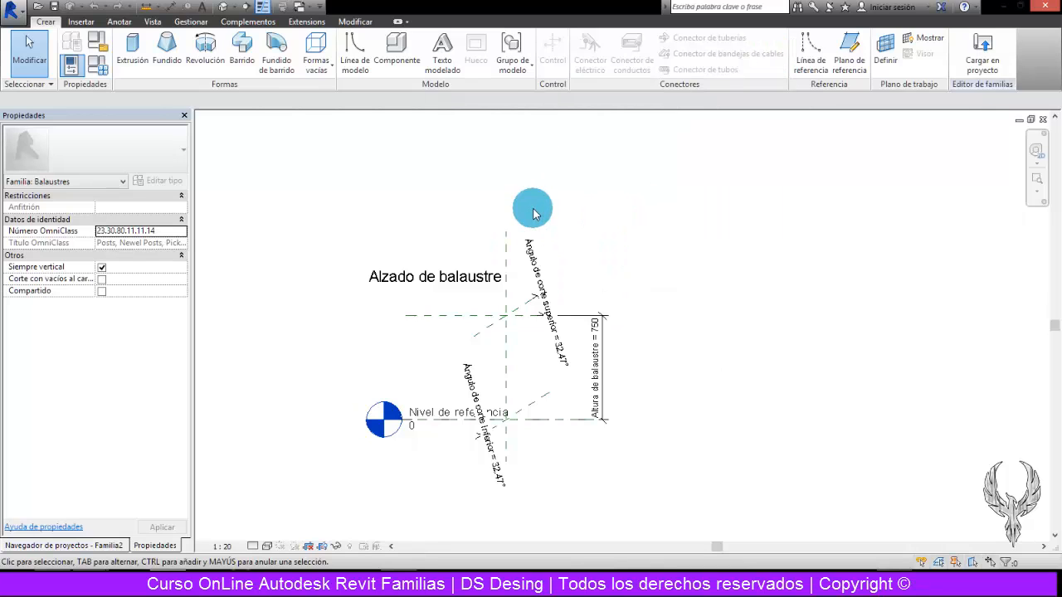
{"action": "left_click", "coordinate": [82, 22]}
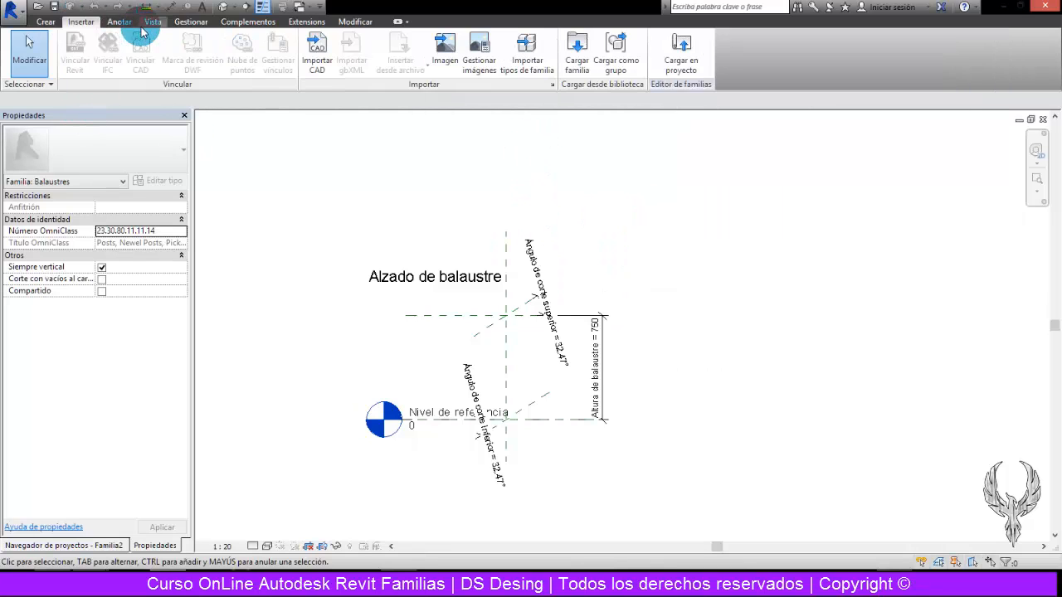
{"action": "left_click", "coordinate": [131, 23]}
{"action": "left_click", "coordinate": [155, 21]}
{"action": "left_click", "coordinate": [191, 22]}
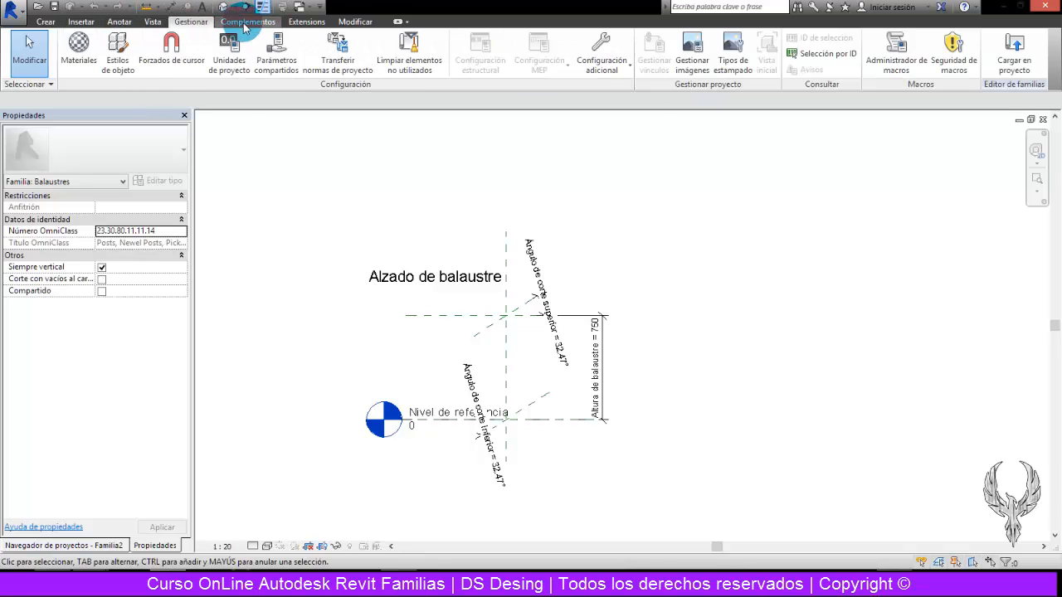
{"action": "left_click", "coordinate": [247, 22]}
{"action": "left_click", "coordinate": [306, 22]}
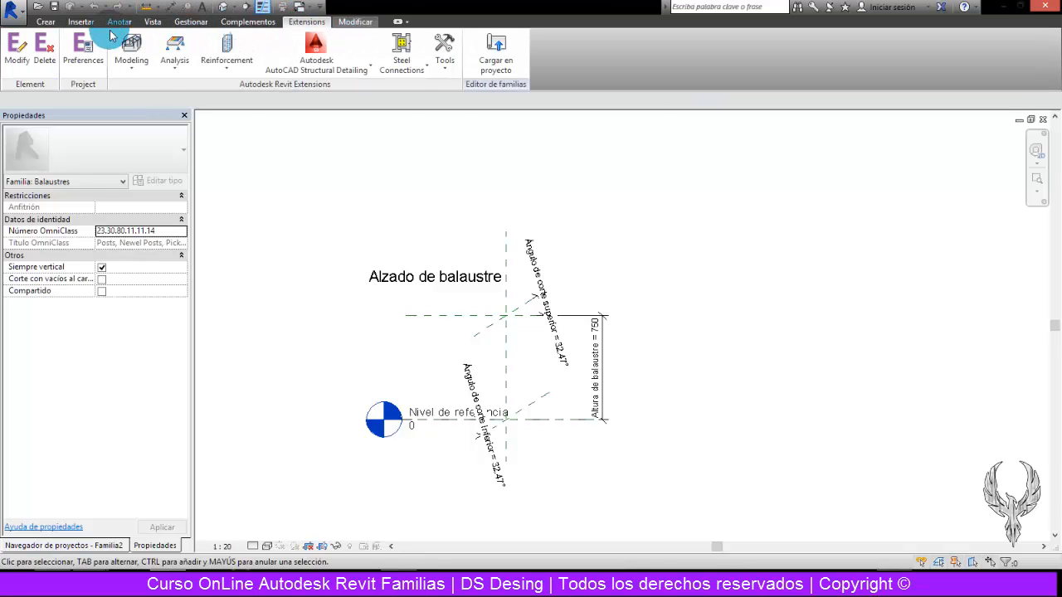
{"action": "left_click", "coordinate": [48, 22]}
{"action": "left_click", "coordinate": [533, 155]}
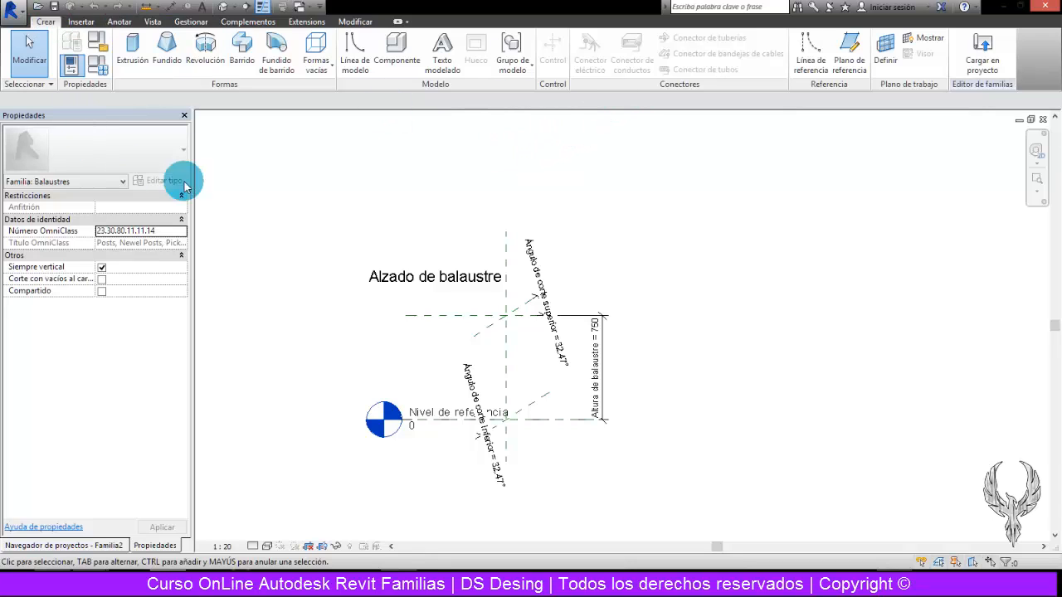
- Open the family's default 3D view and close it to return to the baluster elevation
{"action": "left_click", "coordinate": [132, 55]}
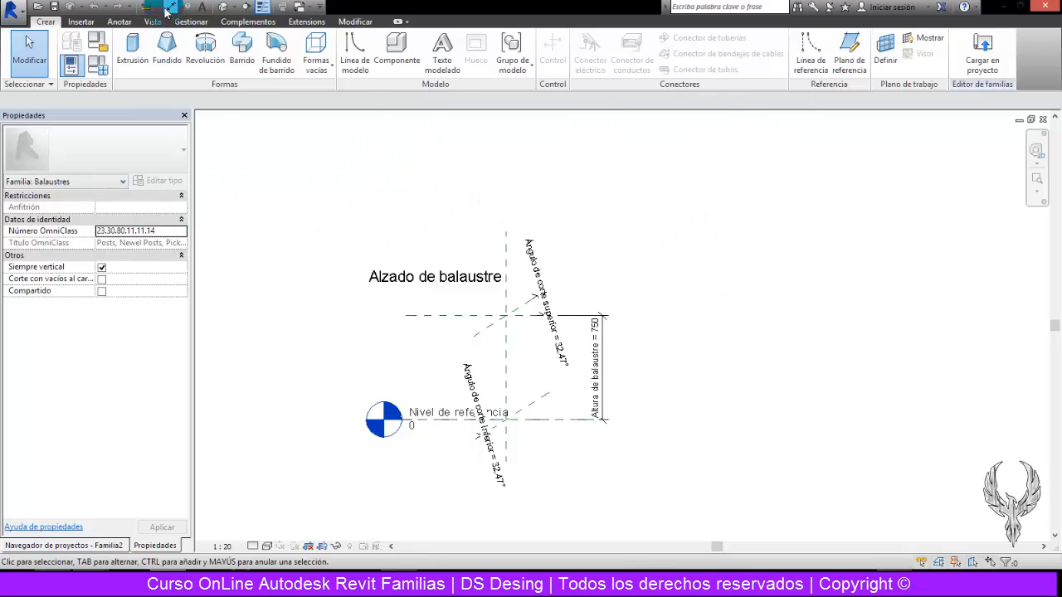
{"action": "left_click", "coordinate": [222, 11]}
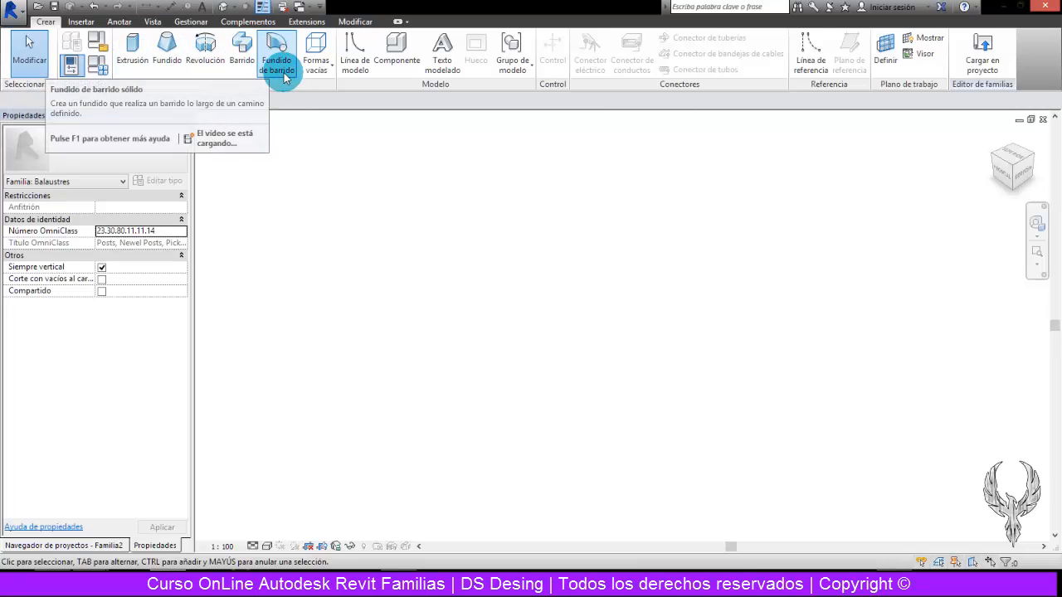
{"action": "left_click", "coordinate": [1052, 120]}
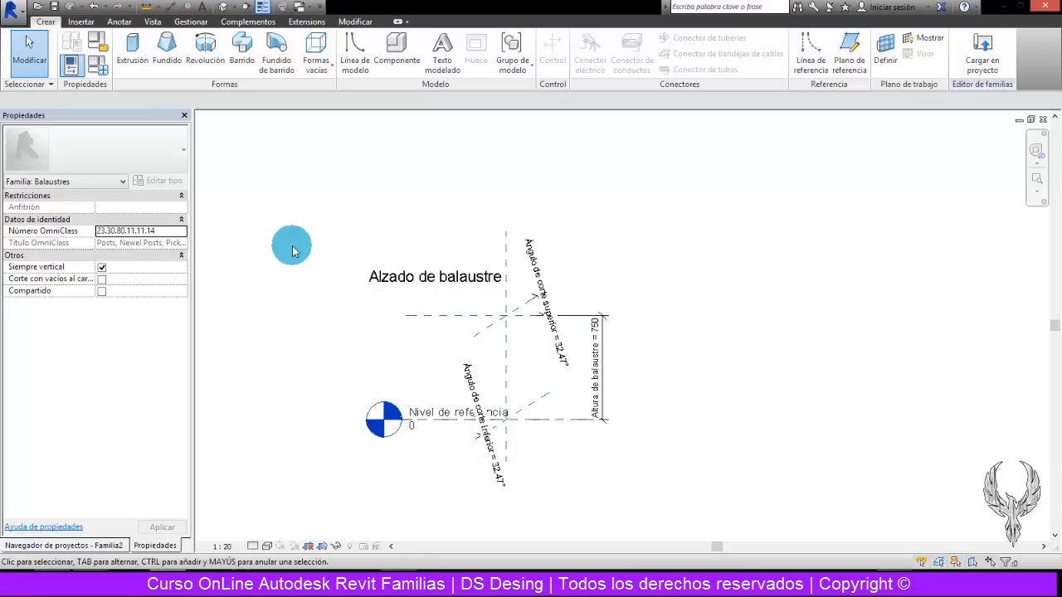
- Examine the baluster elevation's reference planes, the Altura de balaustre dimension, and the upper and lower cut-angle parameters
{"action": "middle_click_drag", "start_coordinate": [516, 277], "coordinate": [528, 227]}
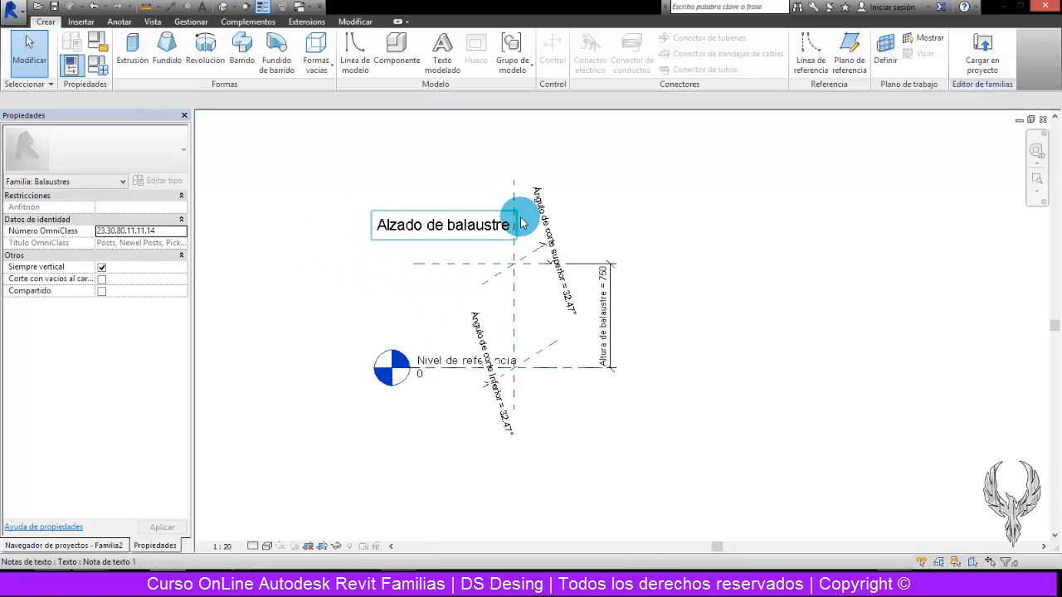
{"action": "scroll", "coordinate": [621, 305], "scroll_direction": "up", "scroll_amount": 2}
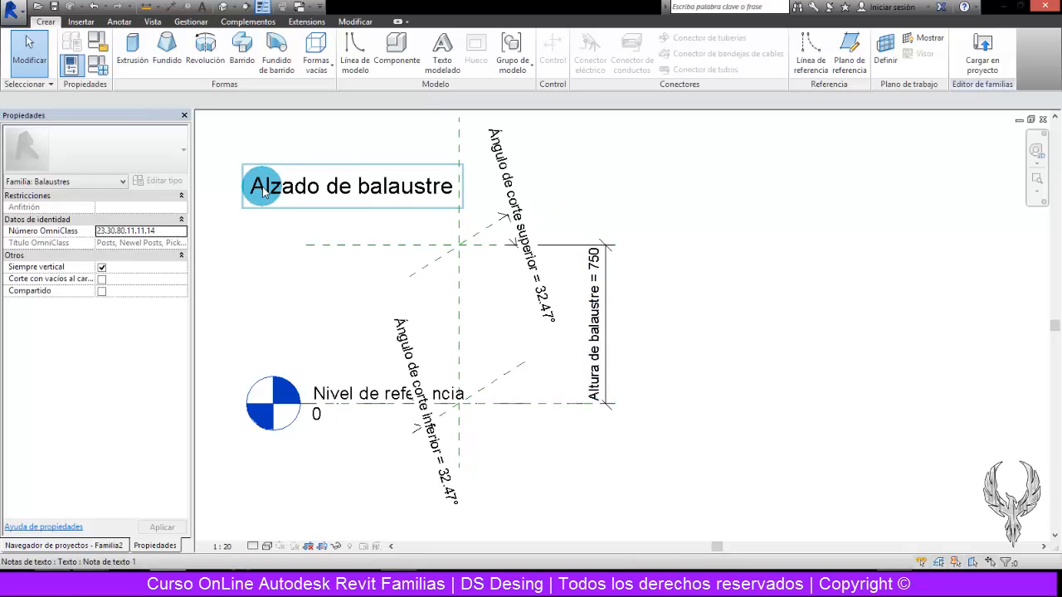
{"action": "key", "text": "XF86AudioLowerVolume"}
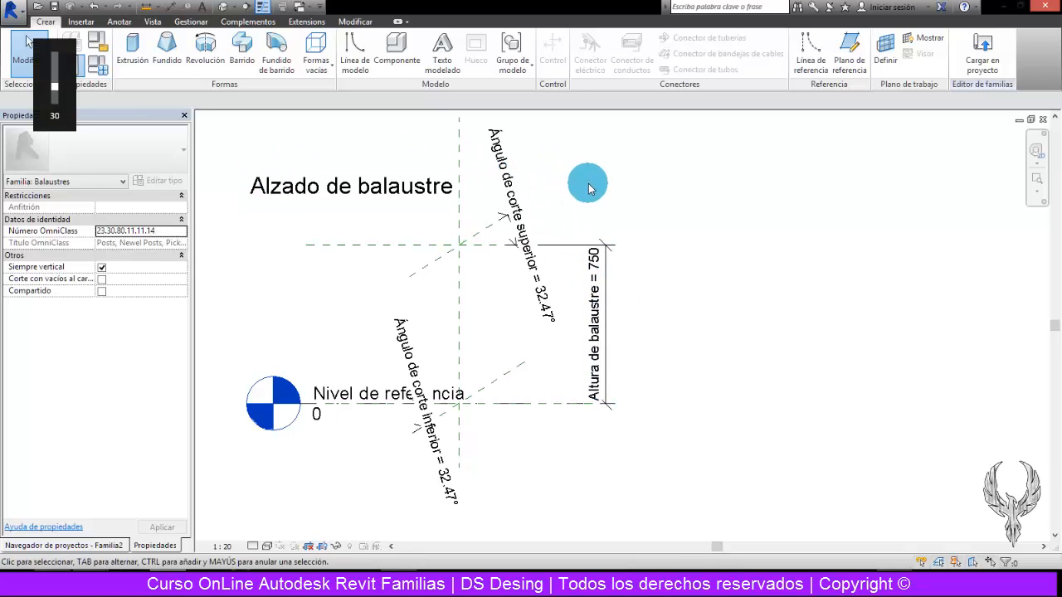
{"action": "scroll", "coordinate": [602, 320], "scroll_direction": "up", "scroll_amount": 2}
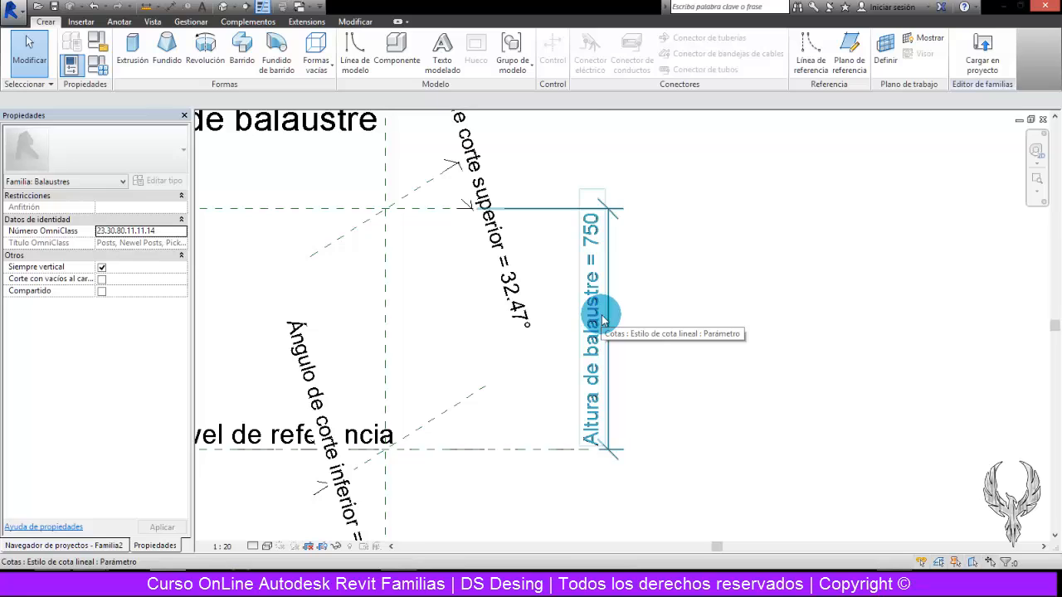
{"action": "scroll", "coordinate": [601, 320], "scroll_direction": "down", "scroll_amount": 2}
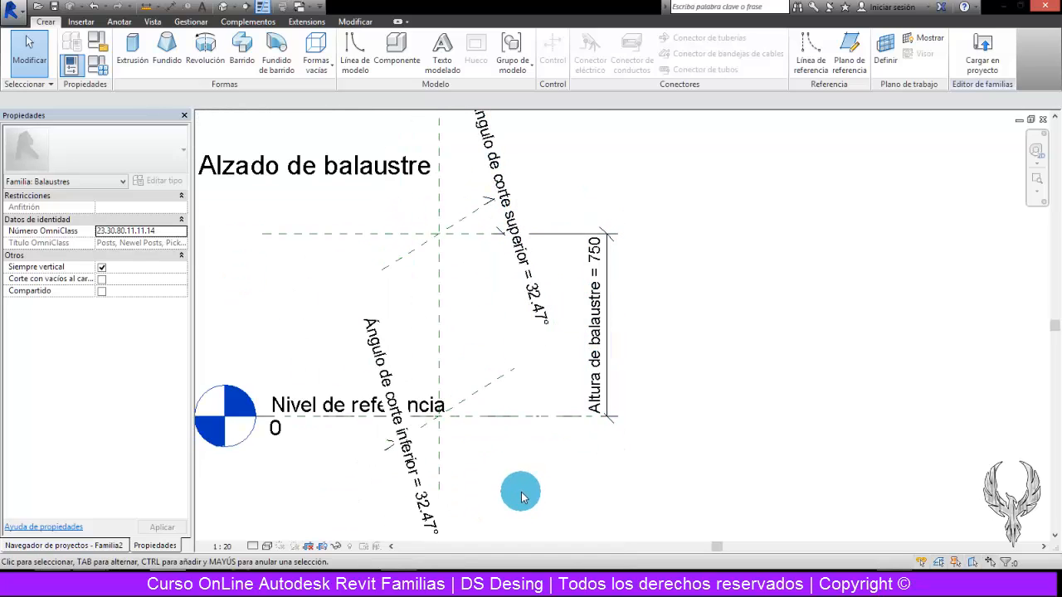
{"action": "scroll", "coordinate": [434, 240], "scroll_direction": "up", "scroll_amount": 2}
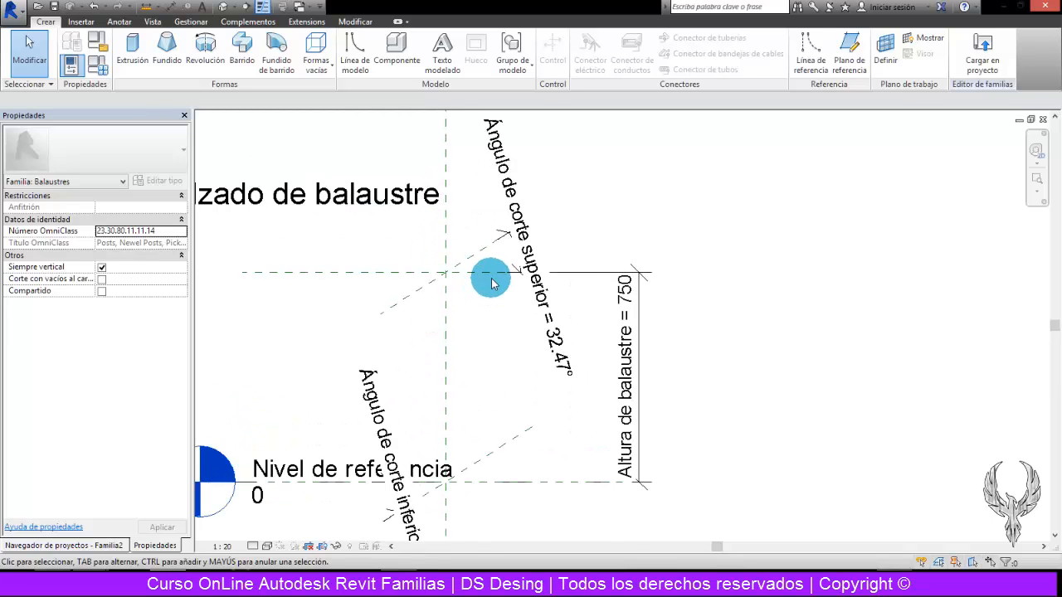
{"action": "scroll", "coordinate": [490, 279], "scroll_direction": "down", "scroll_amount": 2}
{"action": "scroll", "coordinate": [618, 440], "scroll_direction": "up", "scroll_amount": 2}
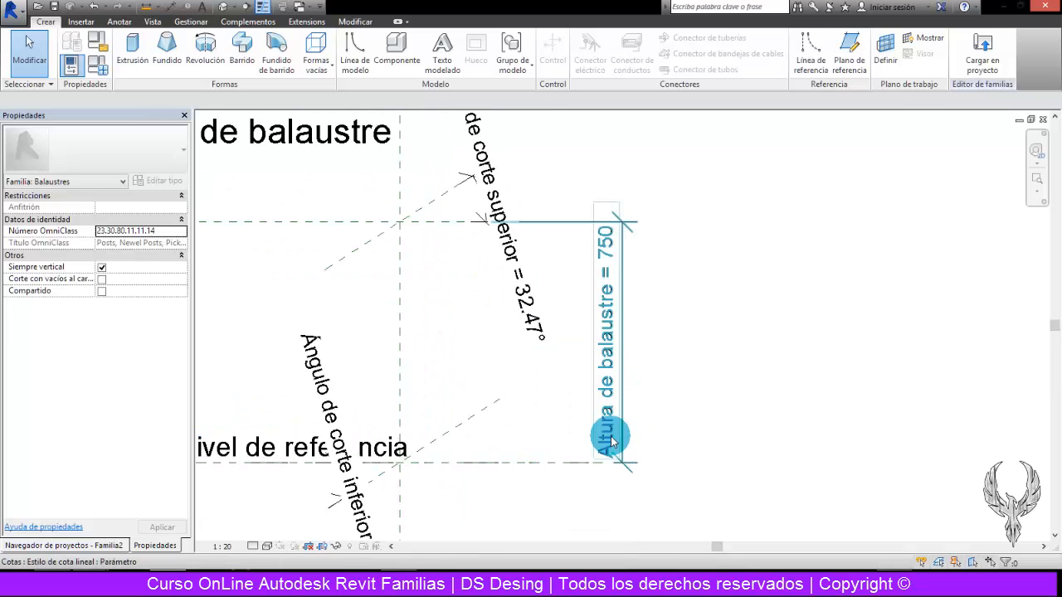
{"action": "scroll", "coordinate": [611, 441], "scroll_direction": "up", "scroll_amount": 1}
{"action": "scroll", "coordinate": [603, 212], "scroll_direction": "down", "scroll_amount": 3}
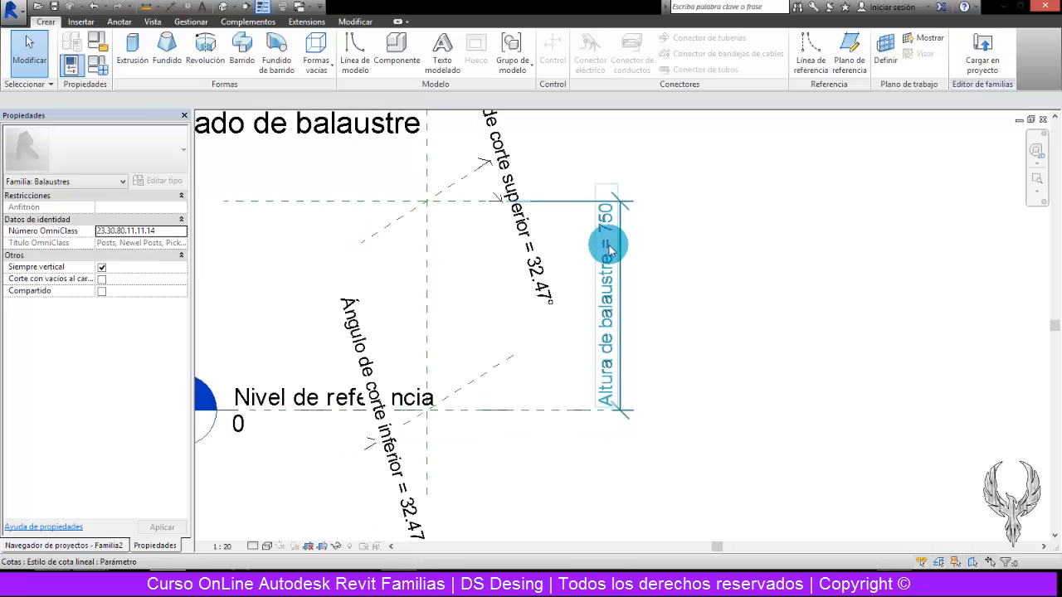
{"action": "scroll", "coordinate": [516, 248], "scroll_direction": "up", "scroll_amount": 1}
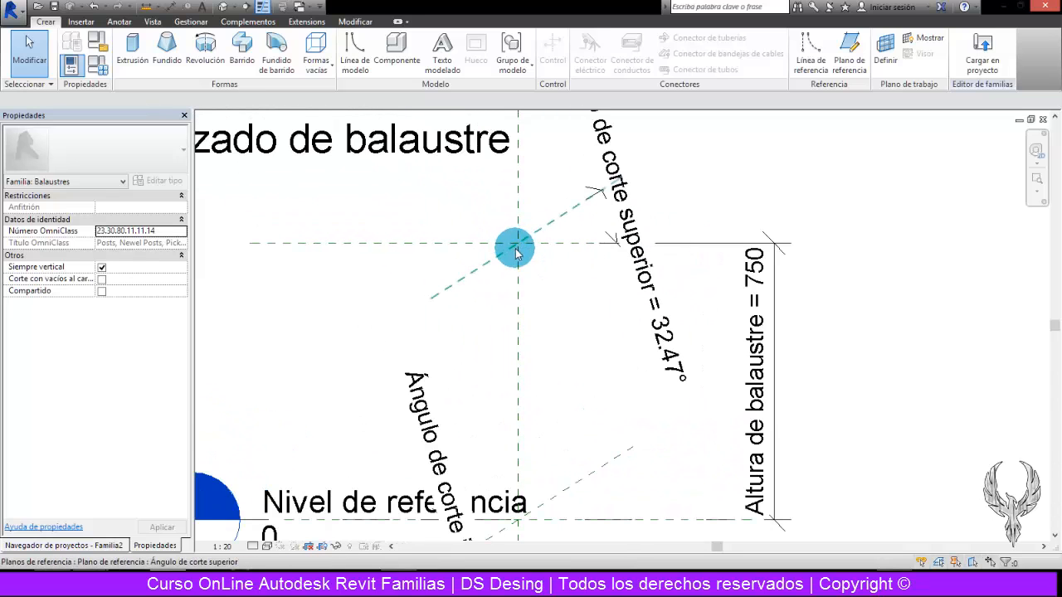
- Open the Nivel de referencia floor plan view of the family
{"action": "left_click", "coordinate": [91, 545]}
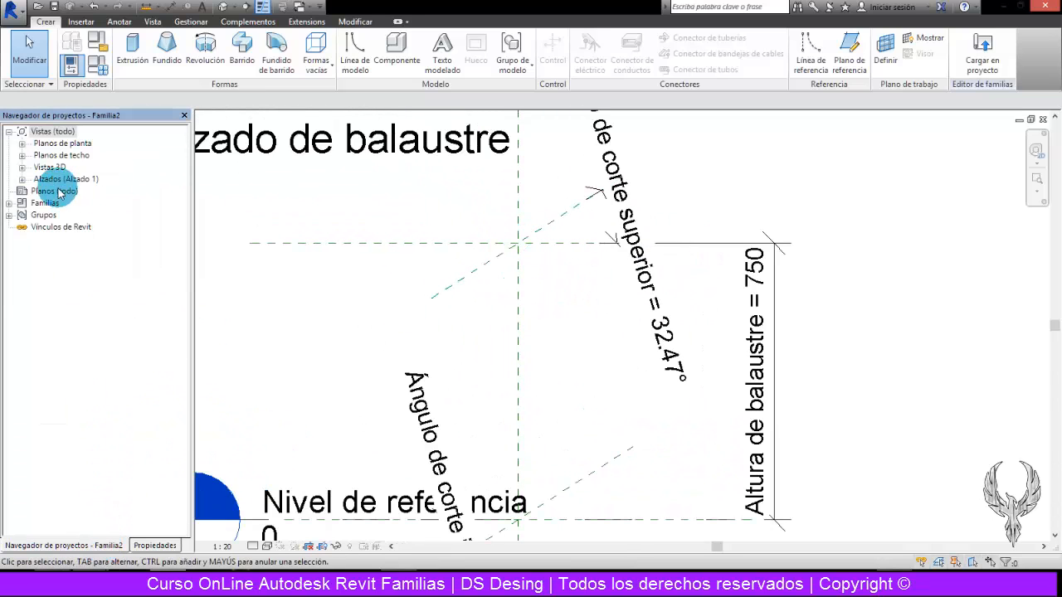
{"action": "left_click", "coordinate": [24, 145]}
{"action": "double_click", "coordinate": [51, 156]}
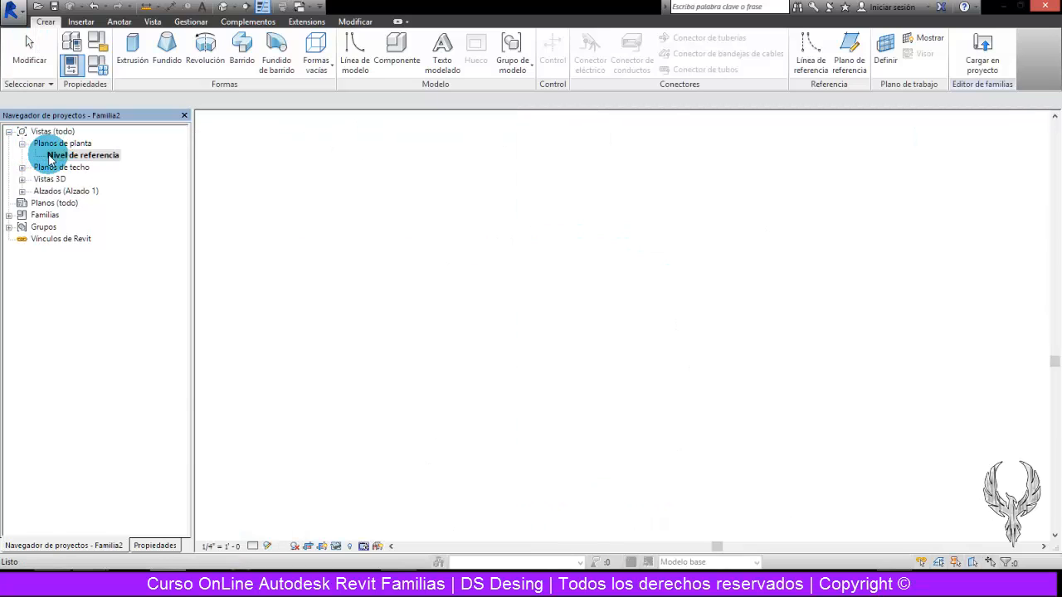
- Start an extrusion and sketch a small rectangle about 35 mm deep around the intersection of the reference planes
{"action": "left_click", "coordinate": [131, 46]}
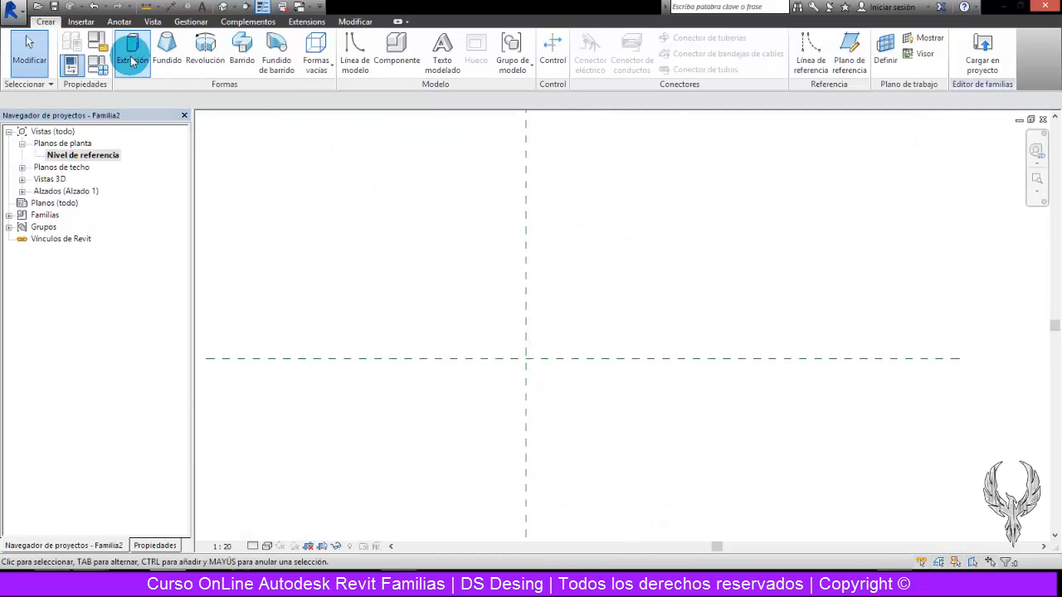
{"action": "left_click", "coordinate": [524, 39]}
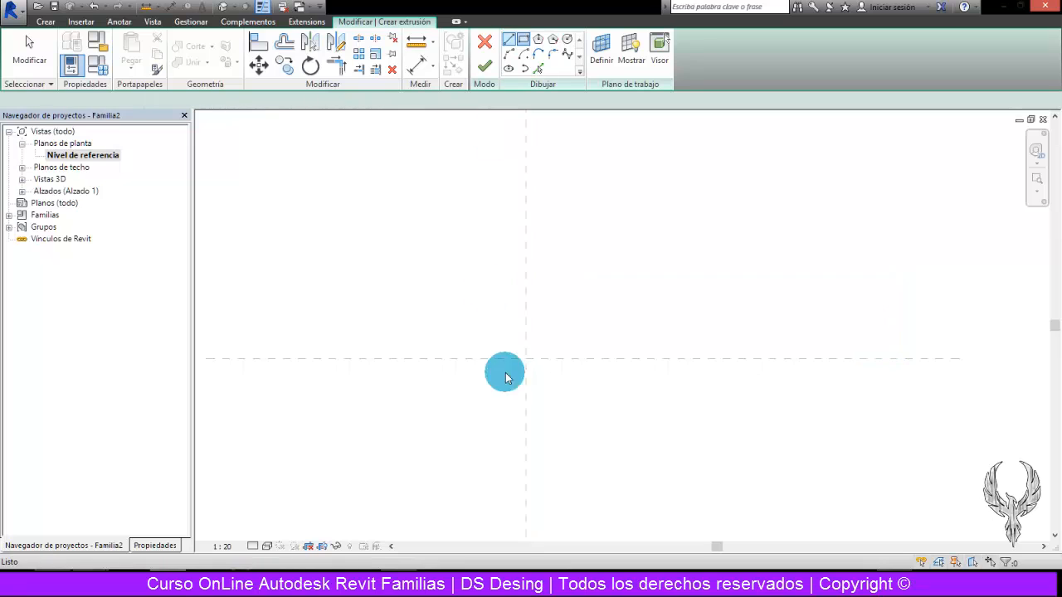
{"action": "left_click", "coordinate": [552, 386]}
{"action": "left_click", "coordinate": [498, 323]}
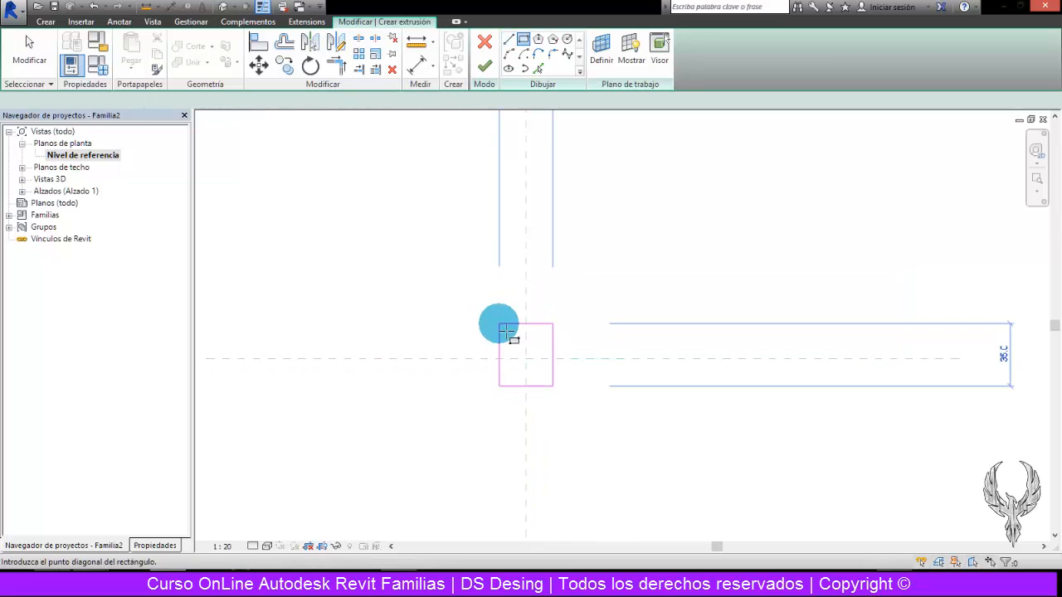
- Finish the small rectangular extrusion sketch and tile the reference-level plan beside the baluster elevation
{"action": "left_click", "coordinate": [483, 66]}
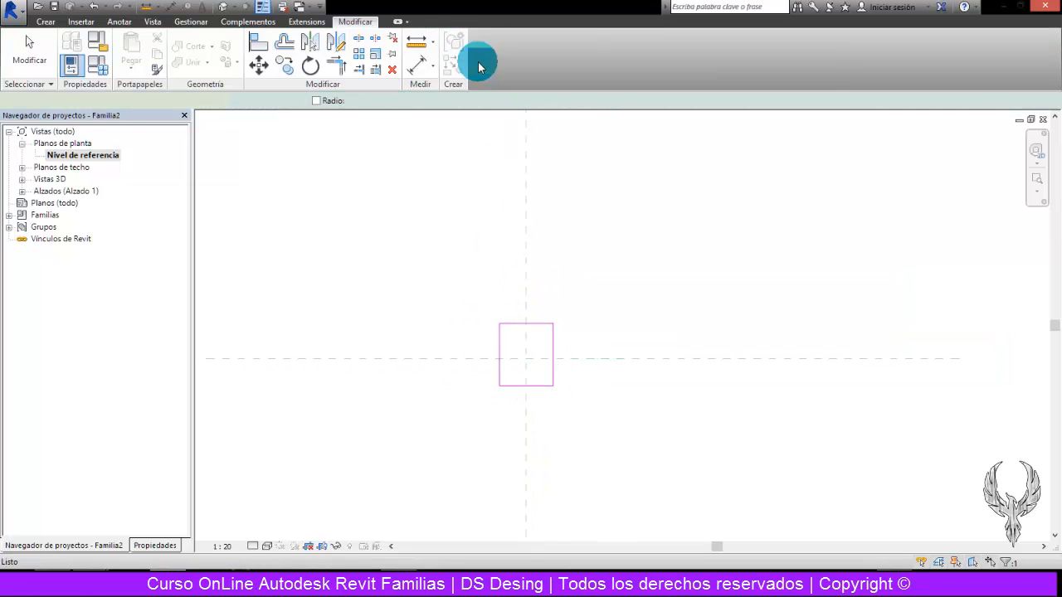
{"action": "key", "text": "w"}
{"action": "key", "text": "t"}
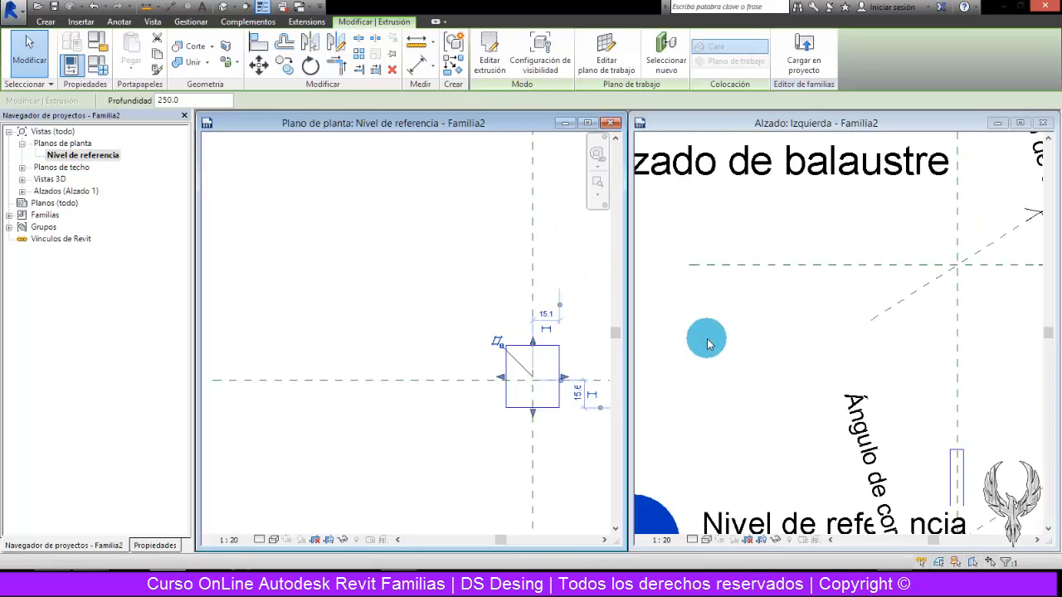
- Stretch the extrusion's upper end to the Superior reference plane in the elevation, giving it a depth of 750 mm
{"action": "left_click", "coordinate": [740, 308]}
{"action": "scroll", "coordinate": [740, 306], "scroll_direction": "down", "scroll_amount": 5}
{"action": "scroll", "coordinate": [859, 380], "scroll_direction": "up", "scroll_amount": 1}
{"action": "scroll", "coordinate": [859, 380], "scroll_direction": "up", "scroll_amount": 2}
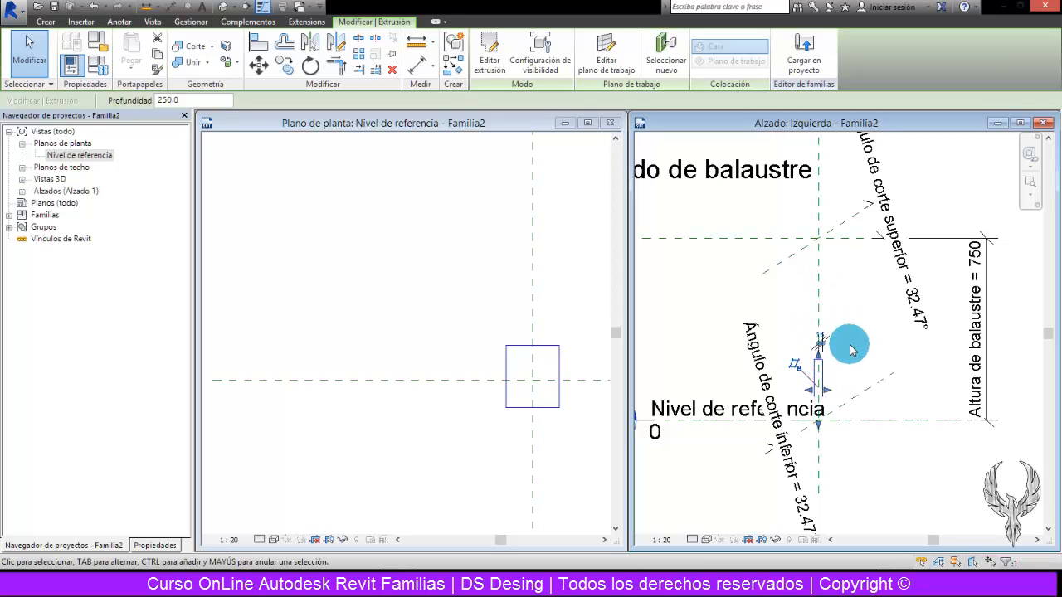
{"action": "left_click", "coordinate": [848, 347]}
{"action": "left_click", "coordinate": [820, 365]}
{"action": "left_click_drag", "start_coordinate": [820, 365], "coordinate": [820, 247]}
{"action": "left_click", "coordinate": [861, 295]}
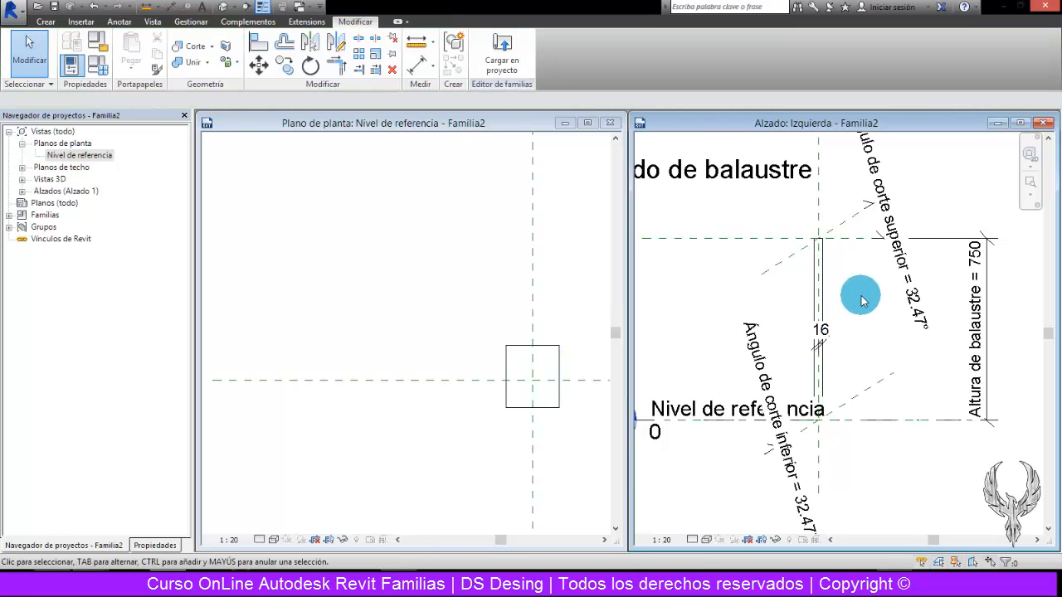
- Widen the extrusion on one side so that its face lies 80 mm from the central reference plane
{"action": "left_click", "coordinate": [820, 291]}
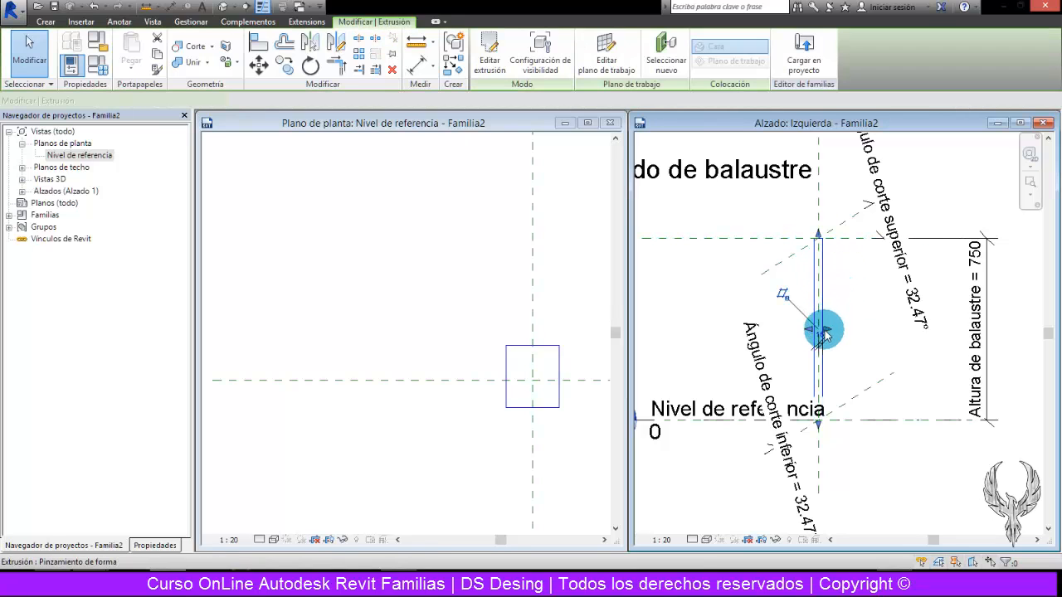
{"action": "left_click_drag", "start_coordinate": [825, 329], "coordinate": [840, 329]}
{"action": "left_click", "coordinate": [473, 265]}
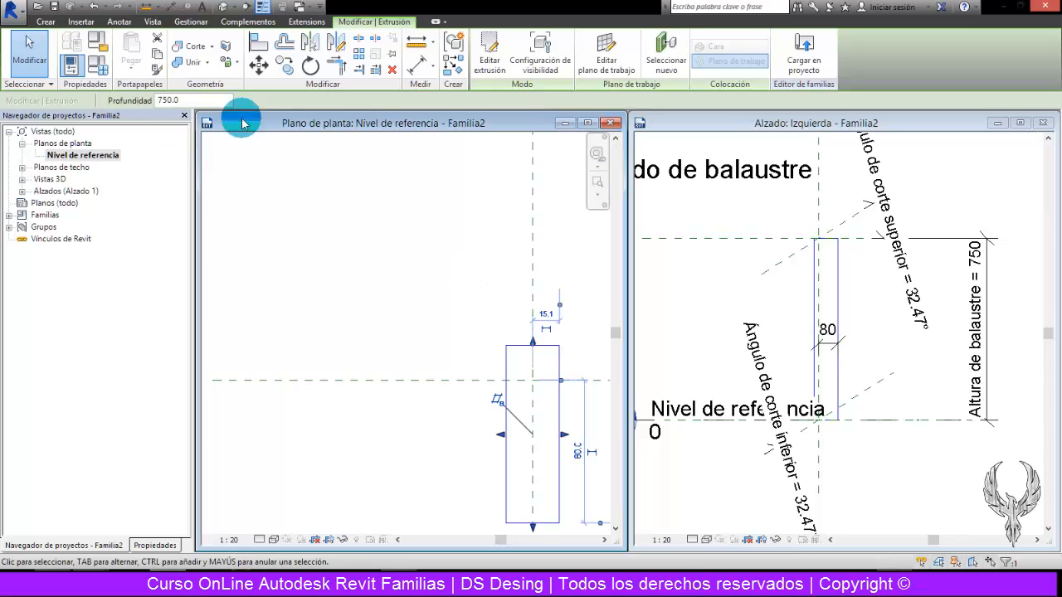
{"action": "scroll", "coordinate": [333, 239], "scroll_direction": "down", "scroll_amount": 1}
{"action": "left_click", "coordinate": [441, 238]}
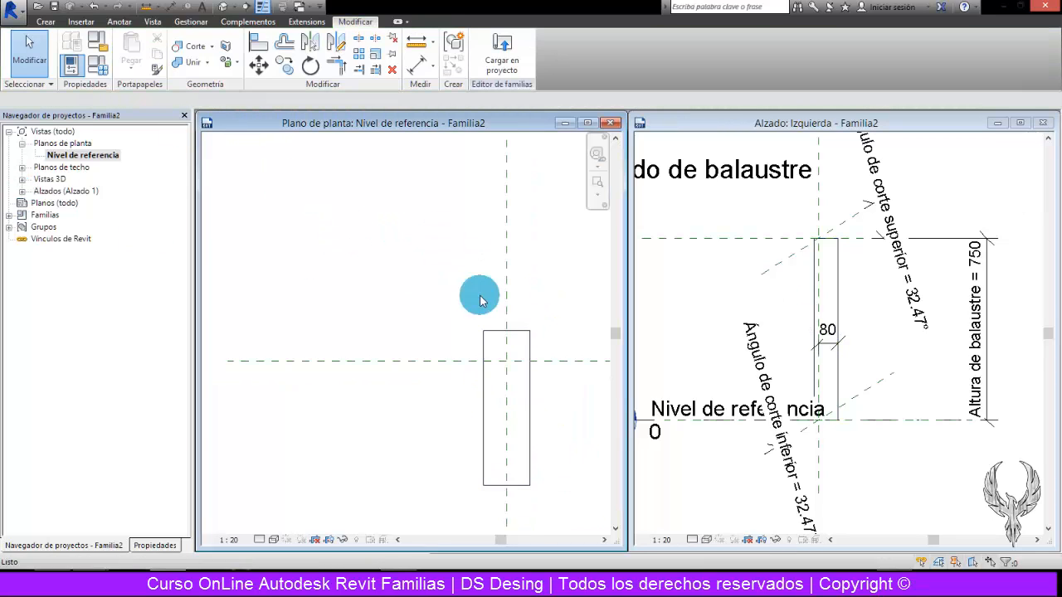
- Open the 3D view of the extrusion and tile it with the plan and elevation views
{"action": "left_click", "coordinate": [539, 392]}
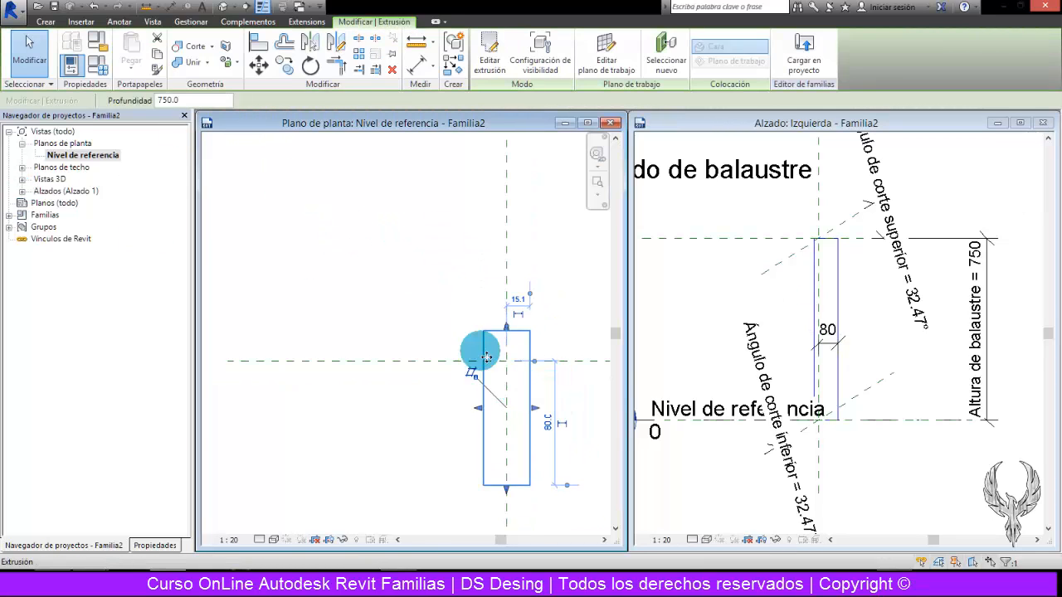
{"action": "left_click", "coordinate": [221, 9]}
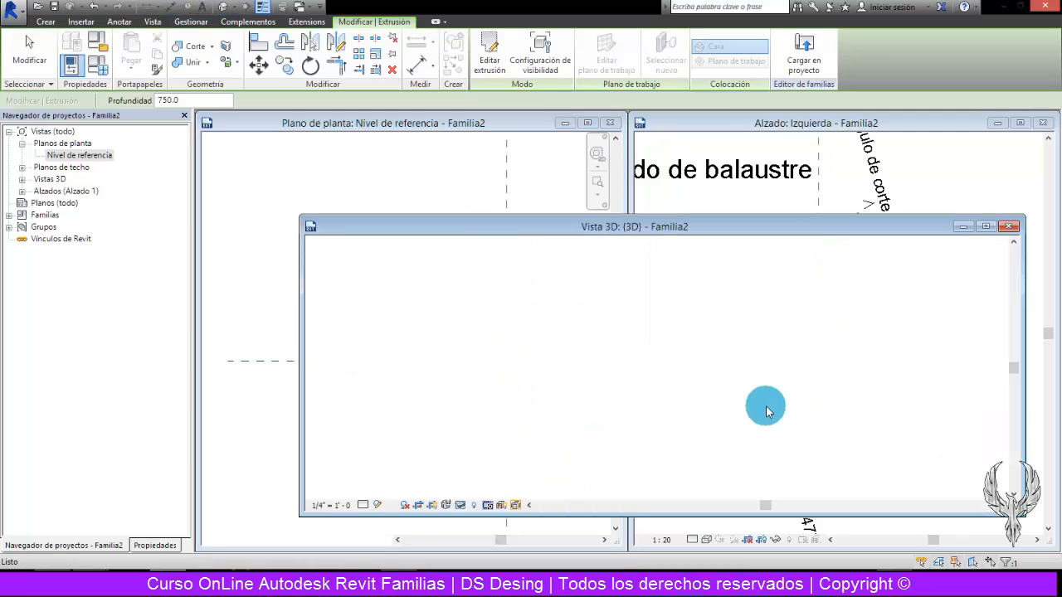
{"action": "left_click", "coordinate": [723, 391]}
{"action": "left_click", "coordinate": [666, 356]}
{"action": "left_click", "coordinate": [986, 227]}
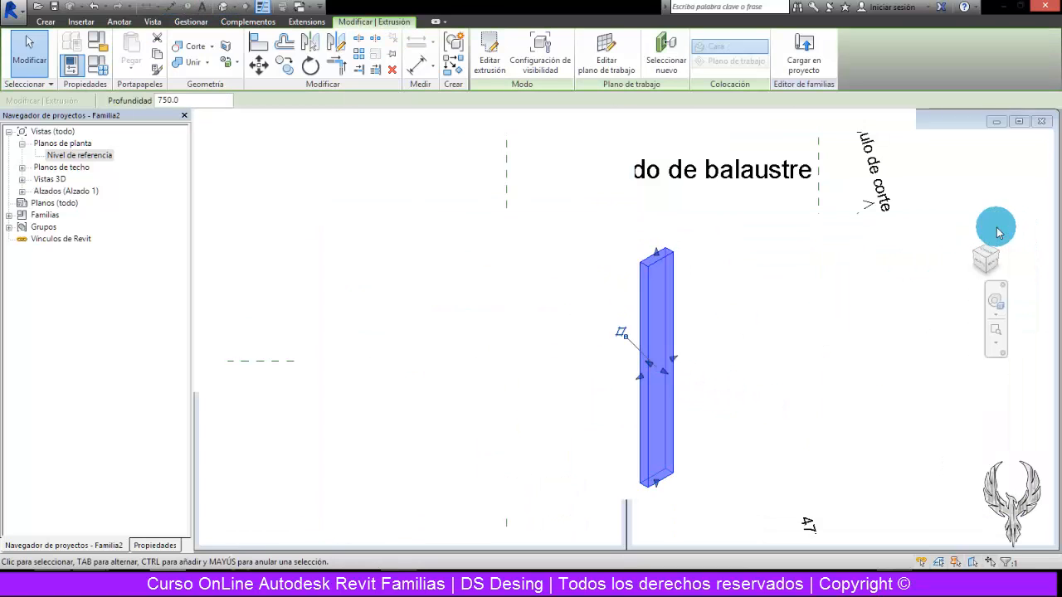
{"action": "key", "text": "w"}
{"action": "key", "text": "t"}
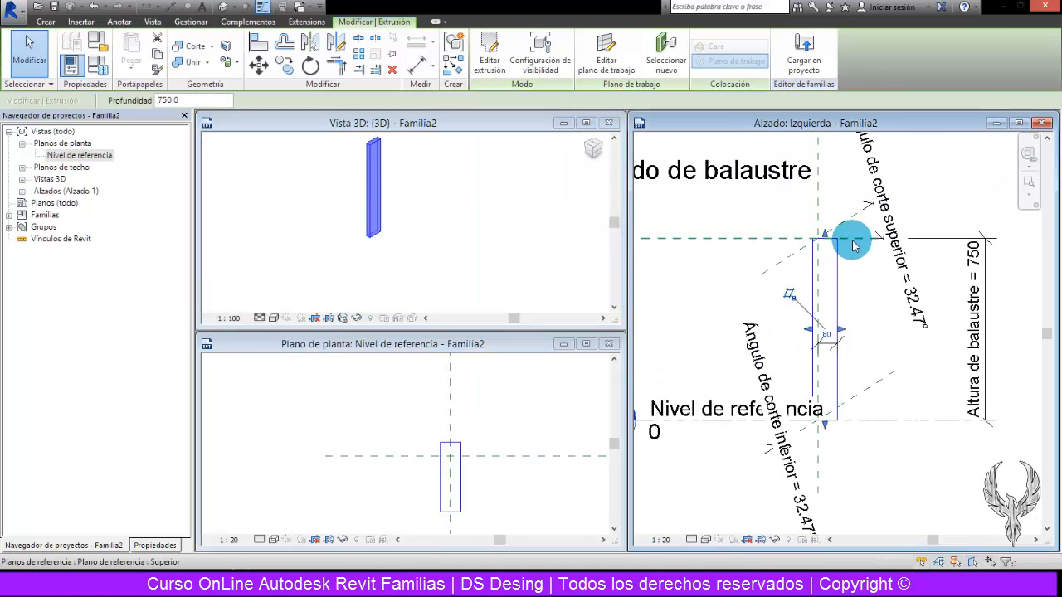
- Examine how the extrusion relates to the upper cut-angle and Altura de balaustre parameters in the baluster elevation
{"action": "left_click", "coordinate": [730, 295]}
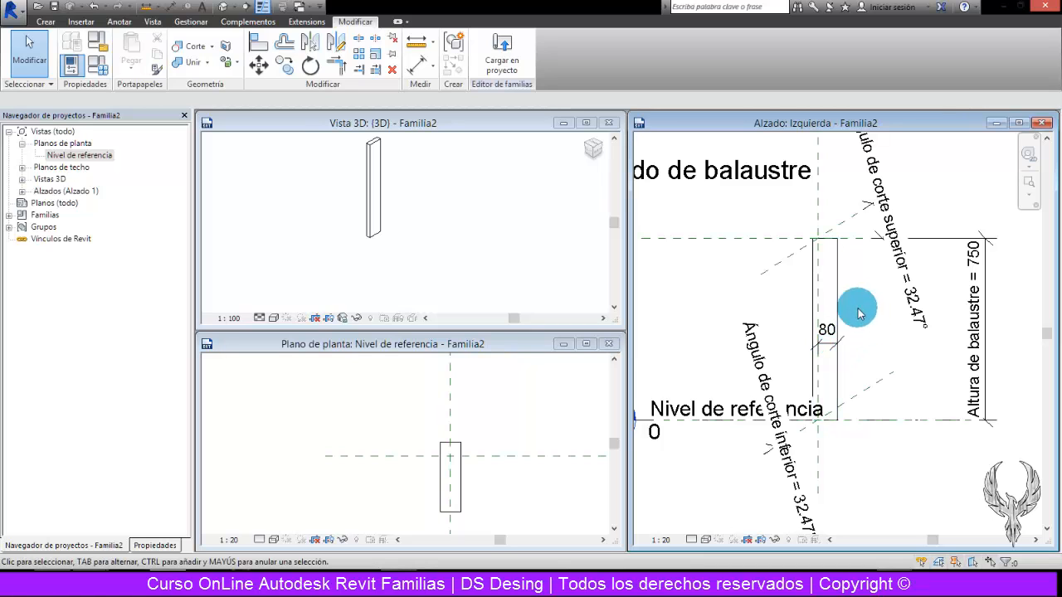
{"action": "scroll", "coordinate": [766, 287], "scroll_direction": "down", "scroll_amount": 5}
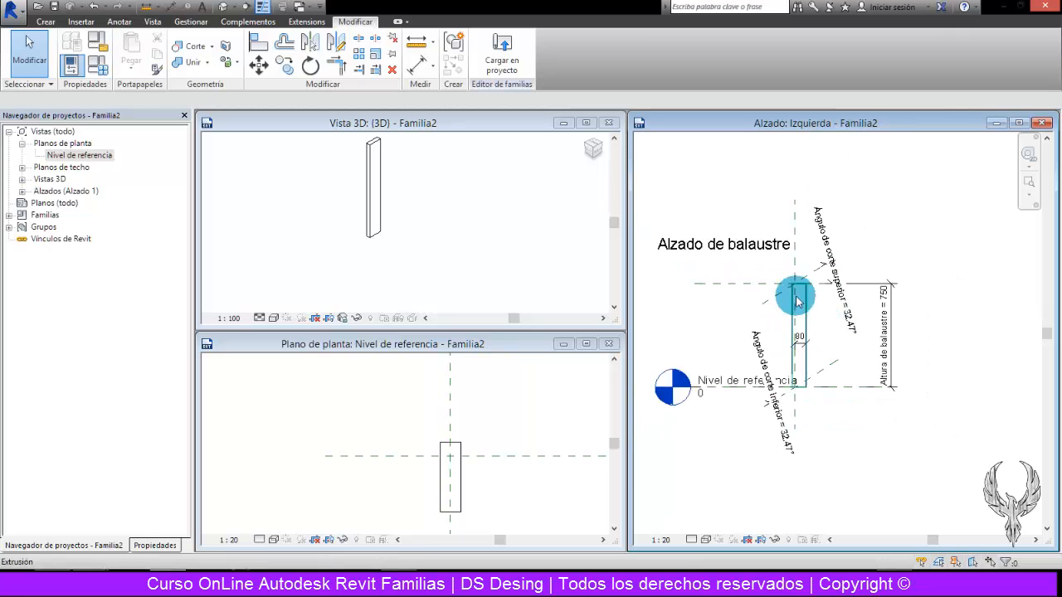
{"action": "scroll", "coordinate": [767, 284], "scroll_direction": "up", "scroll_amount": 3}
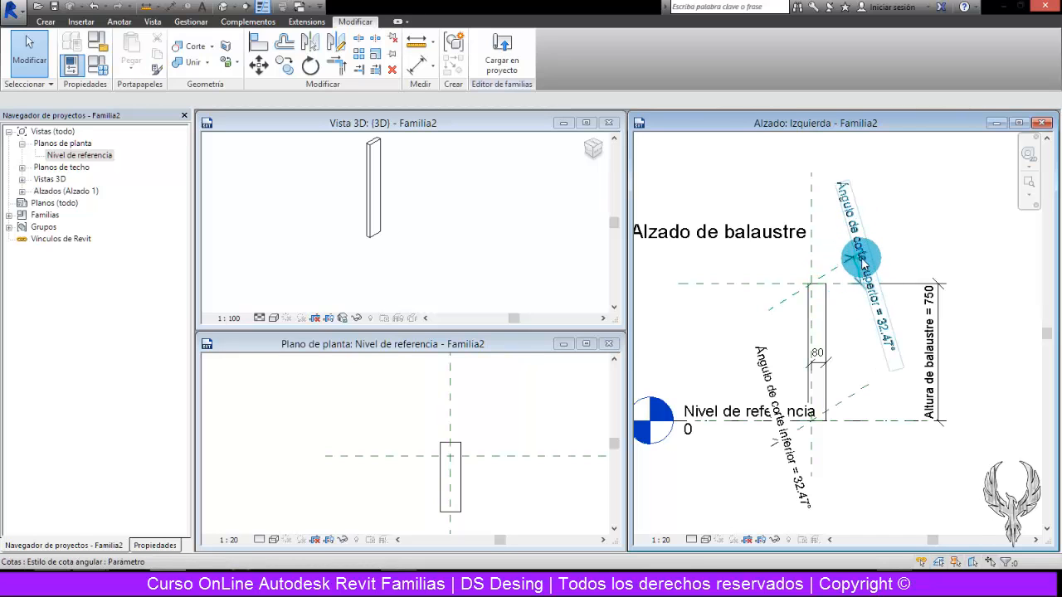
{"action": "scroll", "coordinate": [863, 262], "scroll_direction": "up", "scroll_amount": 3}
{"action": "left_click", "coordinate": [855, 203]}
{"action": "scroll", "coordinate": [880, 265], "scroll_direction": "down", "scroll_amount": 4}
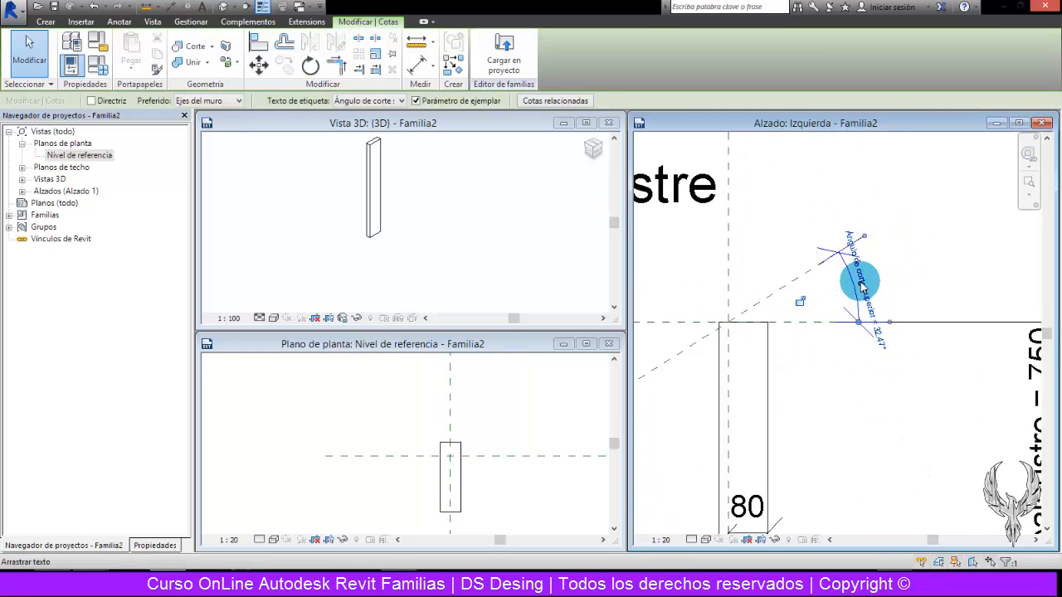
{"action": "left_click", "coordinate": [954, 354]}
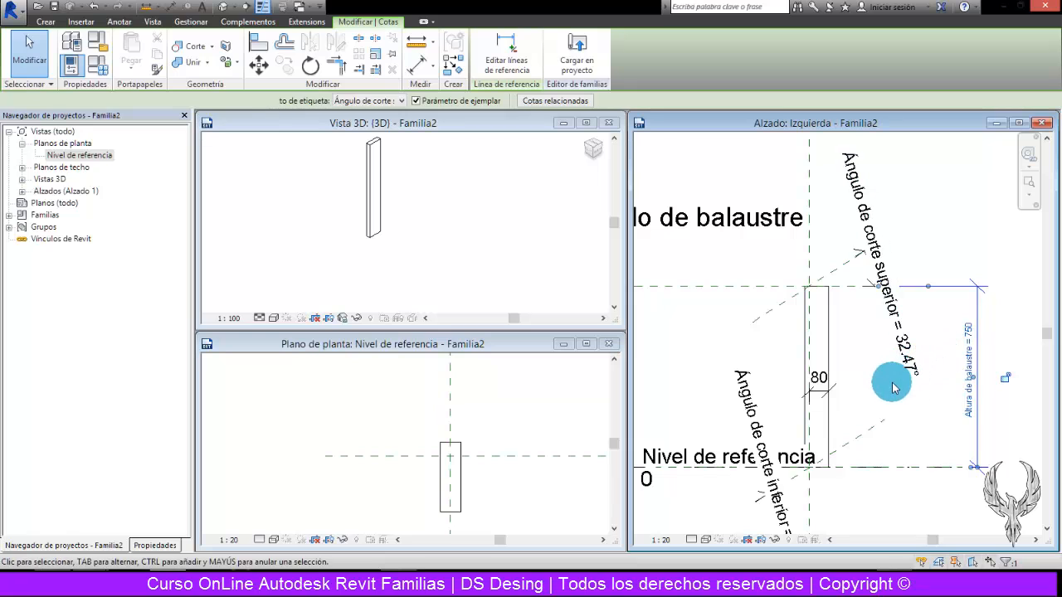
{"action": "left_click", "coordinate": [771, 427]}
{"action": "left_click", "coordinate": [863, 234]}
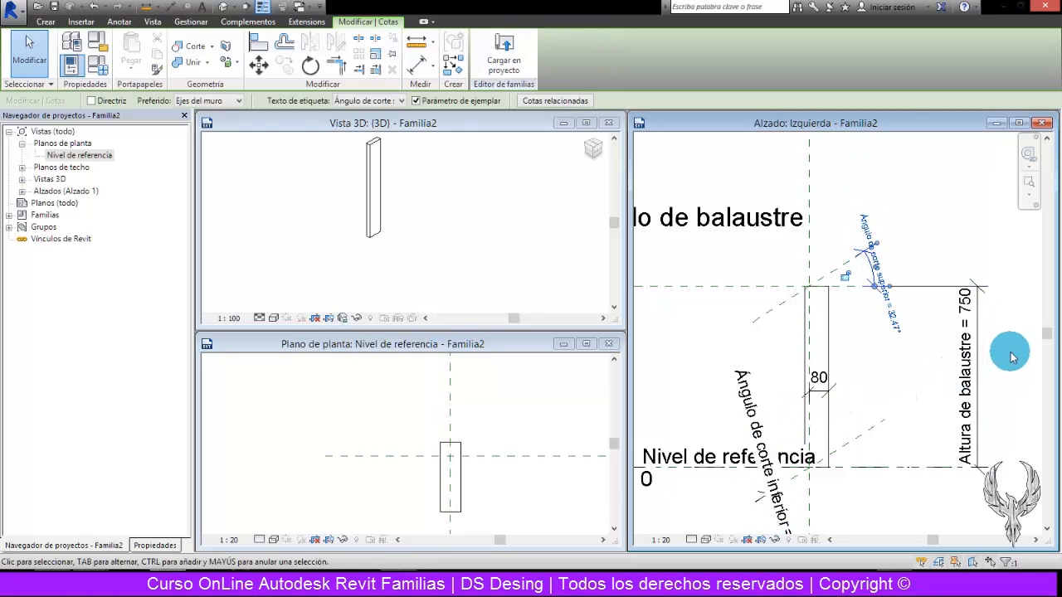
{"action": "left_click", "coordinate": [965, 380]}
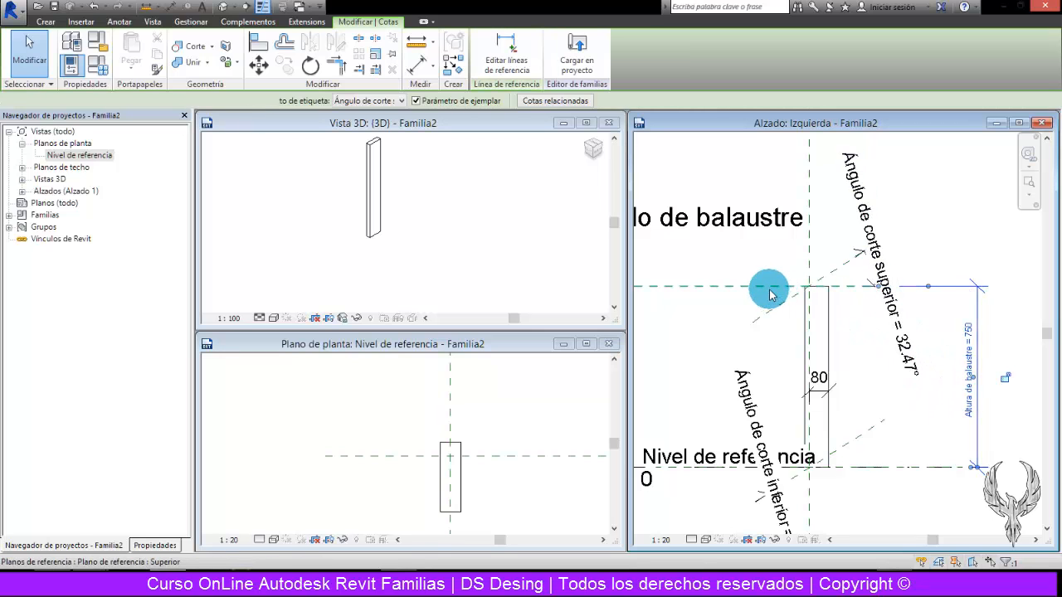
{"action": "scroll", "coordinate": [736, 367], "scroll_direction": "down", "scroll_amount": 3}
{"action": "middle_click_drag", "start_coordinate": [749, 336], "coordinate": [776, 349]}
{"action": "left_click", "coordinate": [881, 218]}
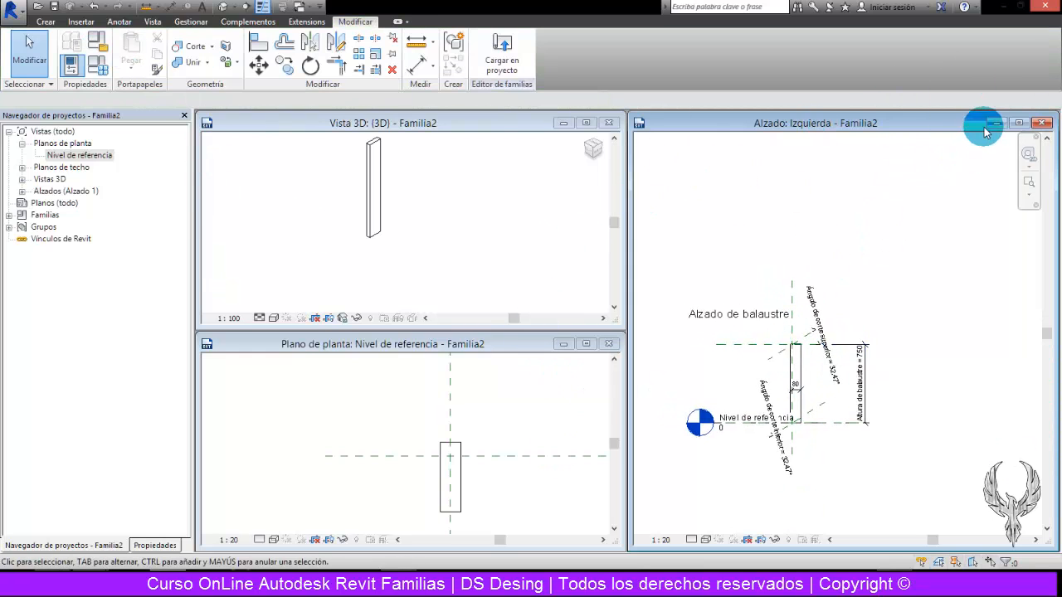
- Close the reference-level plan and 3D views and maximize the baluster elevation
{"action": "left_click", "coordinate": [608, 343]}
{"action": "left_click", "coordinate": [609, 122]}
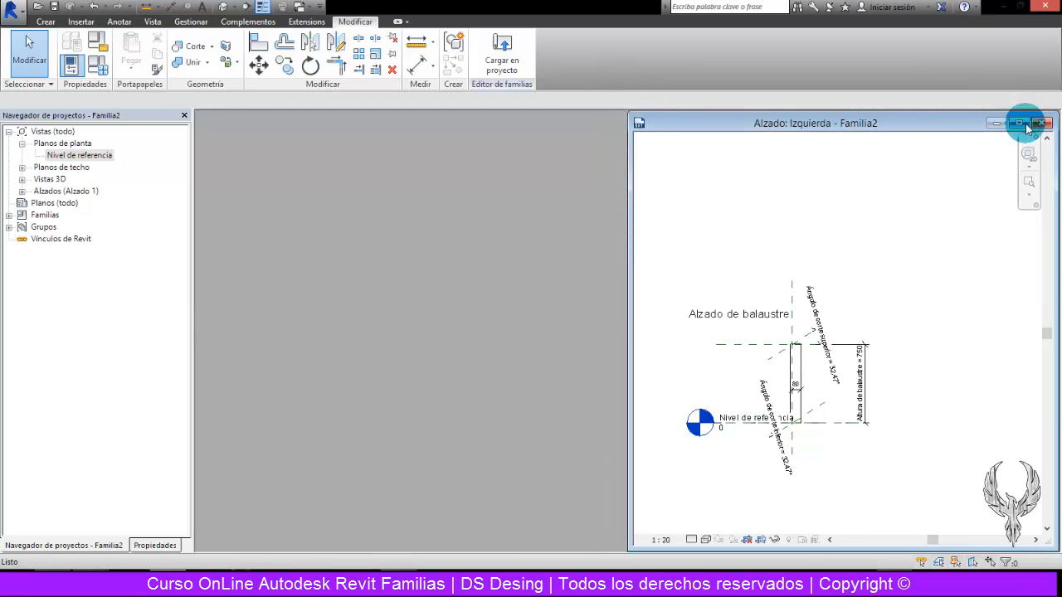
{"action": "left_click", "coordinate": [1019, 123]}
- Delete the rectangular extrusion from the baluster elevation
{"action": "left_click", "coordinate": [45, 23]}
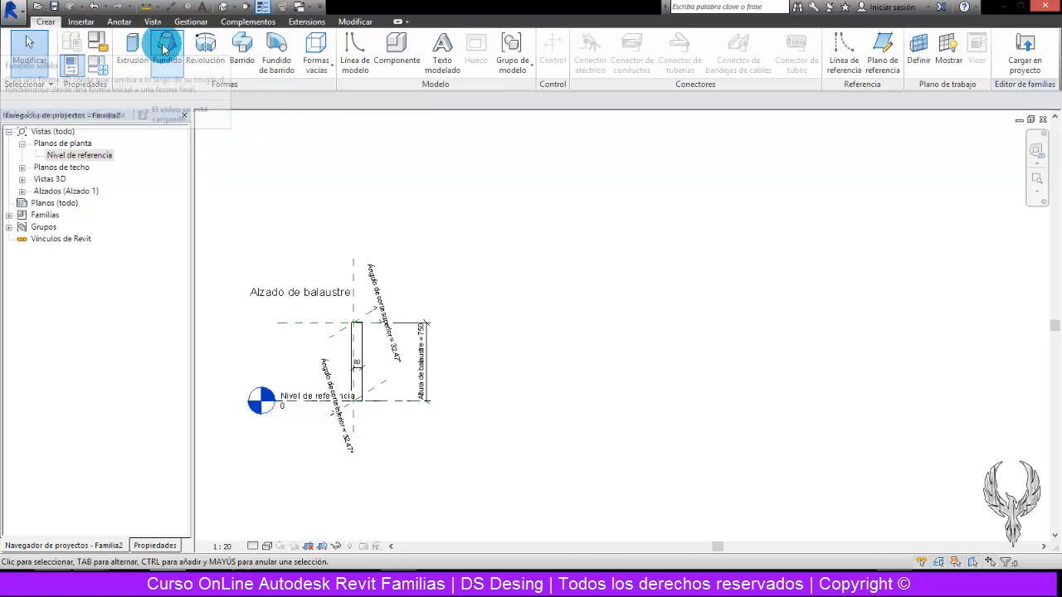
{"action": "middle_click_drag", "start_coordinate": [280, 130], "coordinate": [389, 183]}
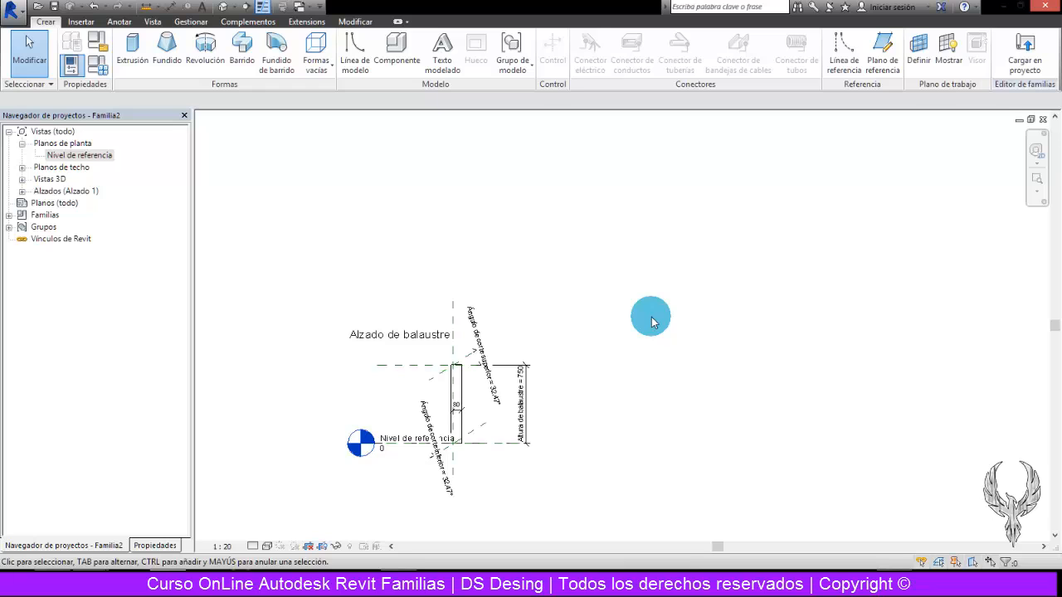
{"action": "scroll", "coordinate": [474, 408], "scroll_direction": "up", "scroll_amount": 4}
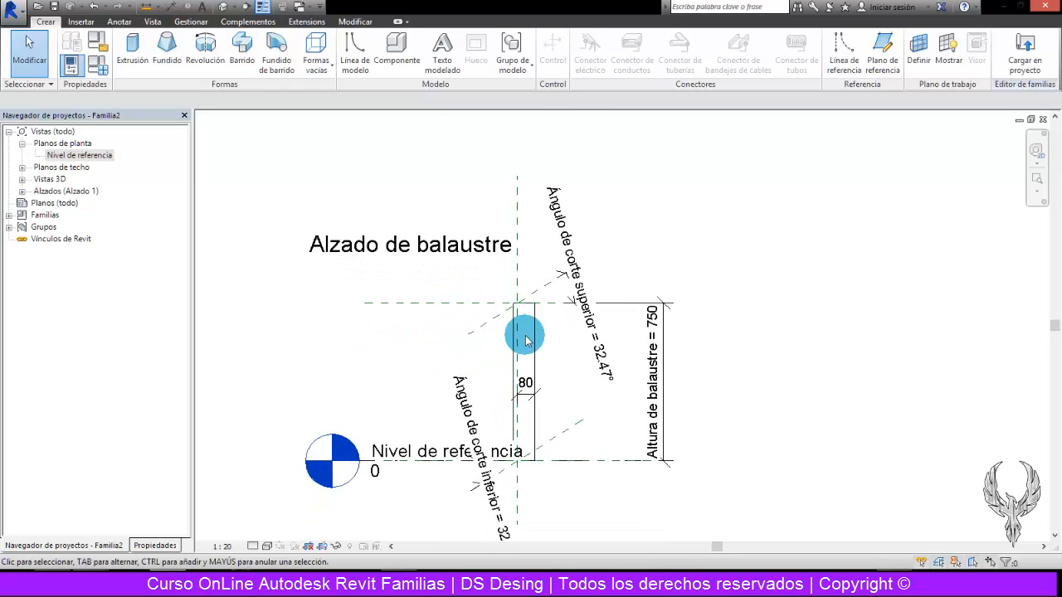
{"action": "left_click", "coordinate": [545, 337]}
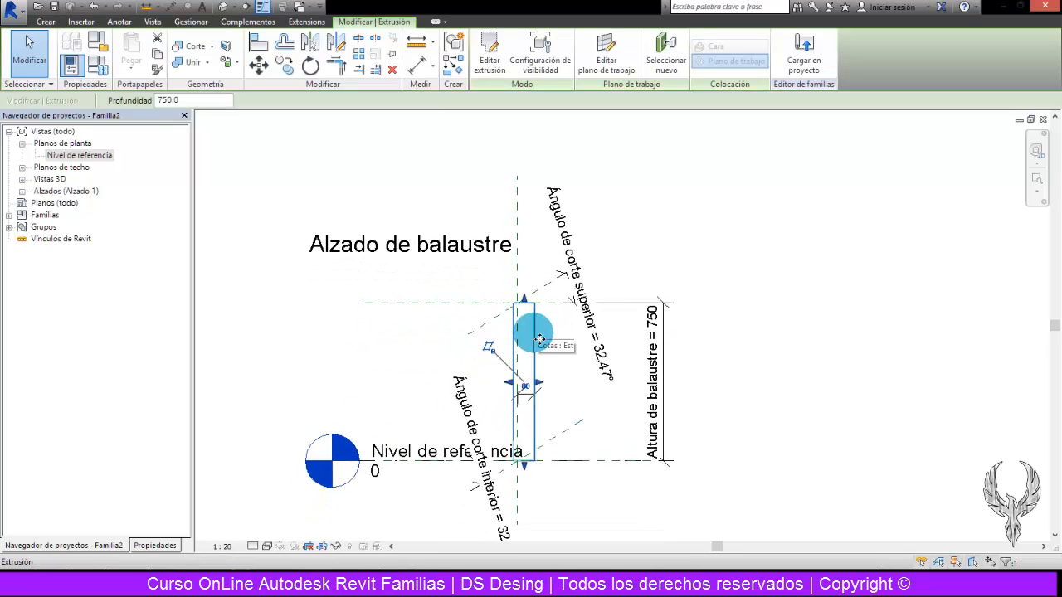
{"action": "key", "text": "Delete"}
{"action": "scroll", "coordinate": [531, 330], "scroll_direction": "down", "scroll_amount": 2}
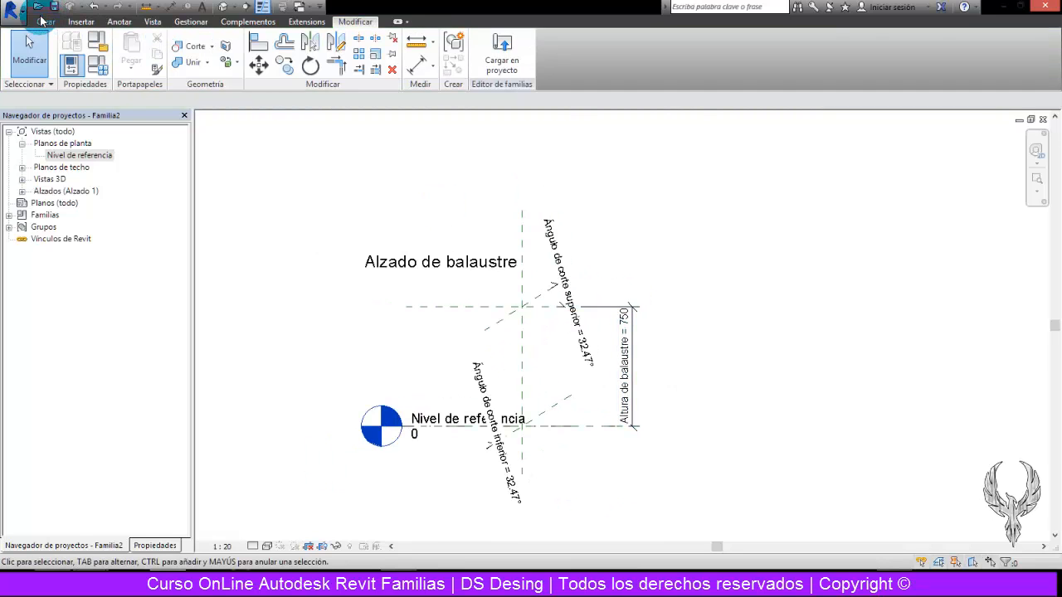
{"action": "left_click", "coordinate": [43, 19]}
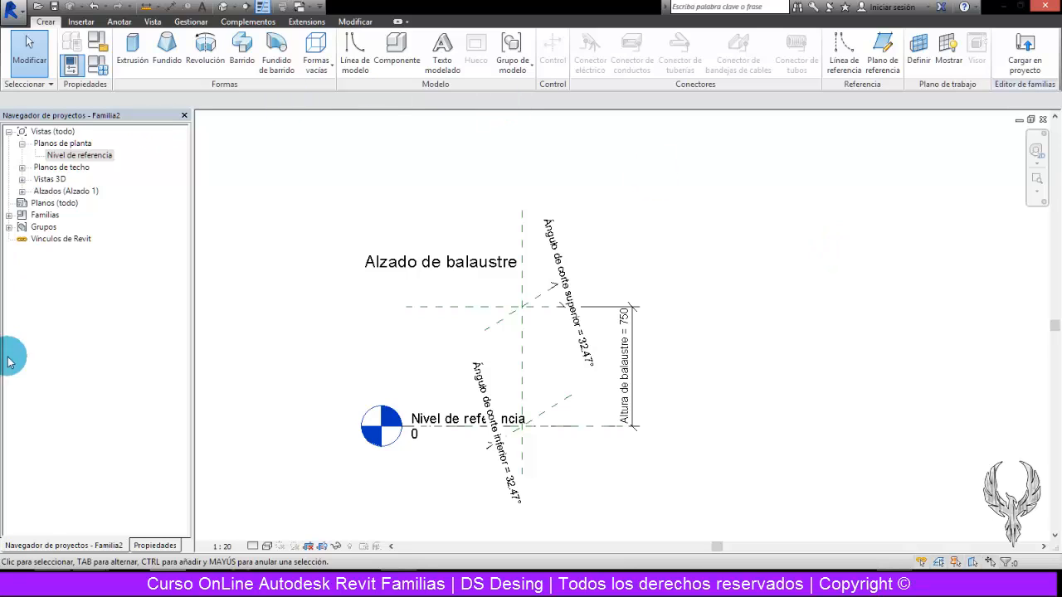
{"action": "middle_click_drag", "start_coordinate": [622, 305], "coordinate": [704, 290]}
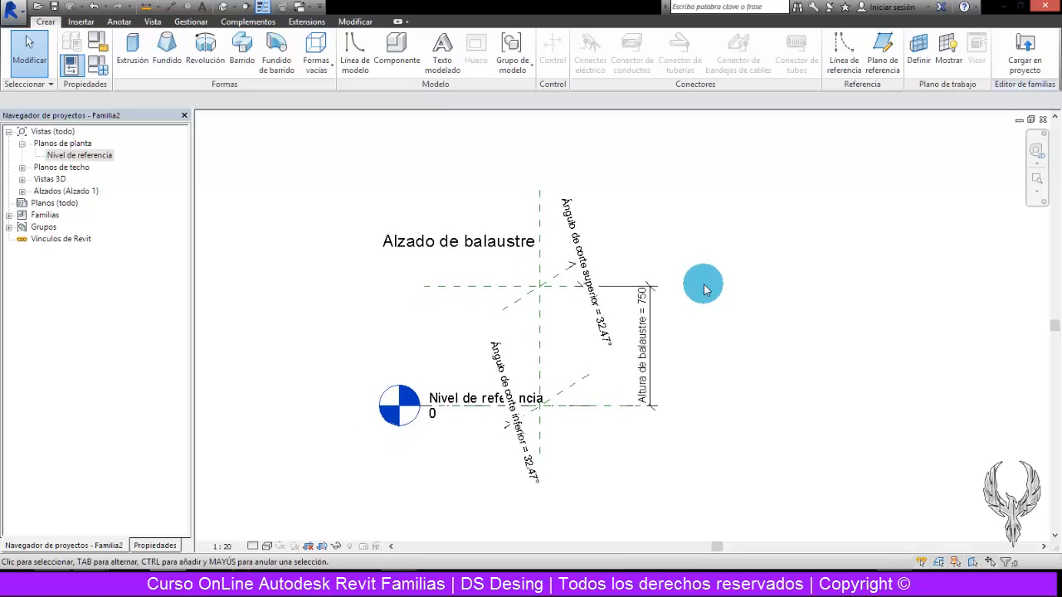